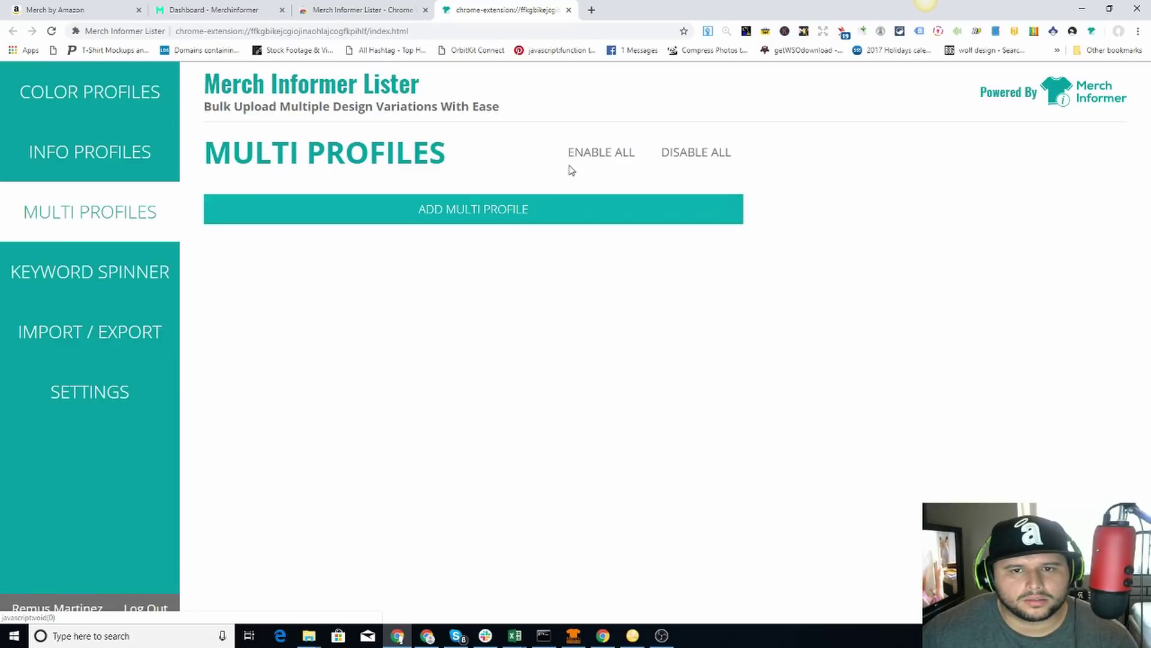
Start a new multi profile and price the standard t-shirt at 19.99 for .com, .co.uk and .de
left_click(519, 211)
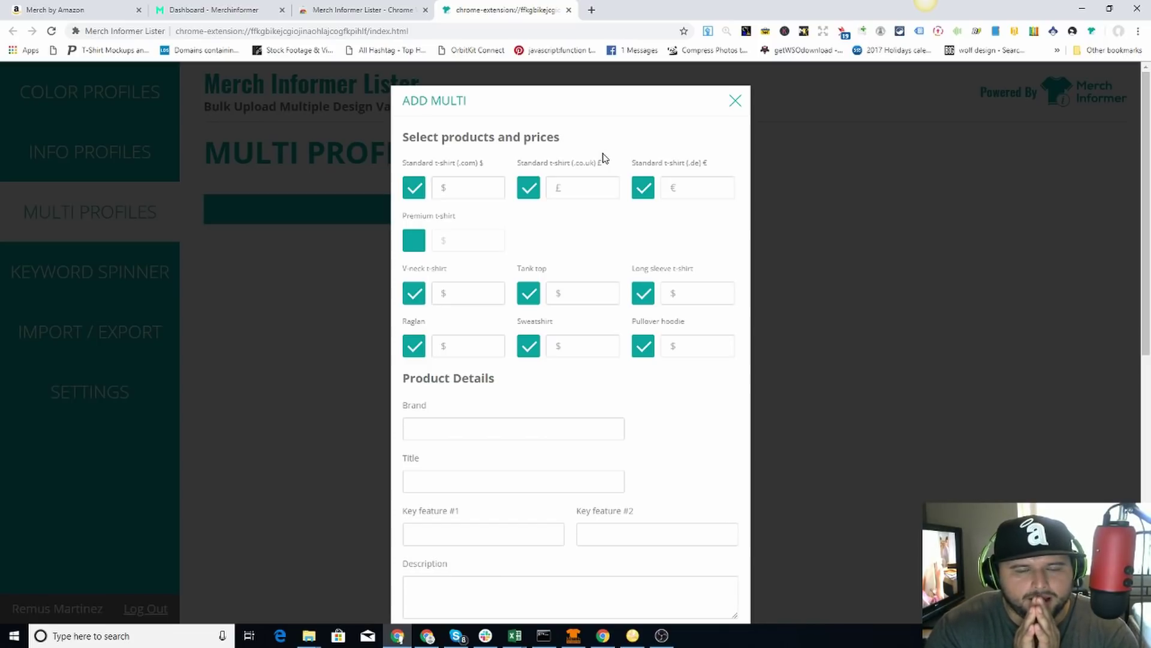
left_click(491, 189)
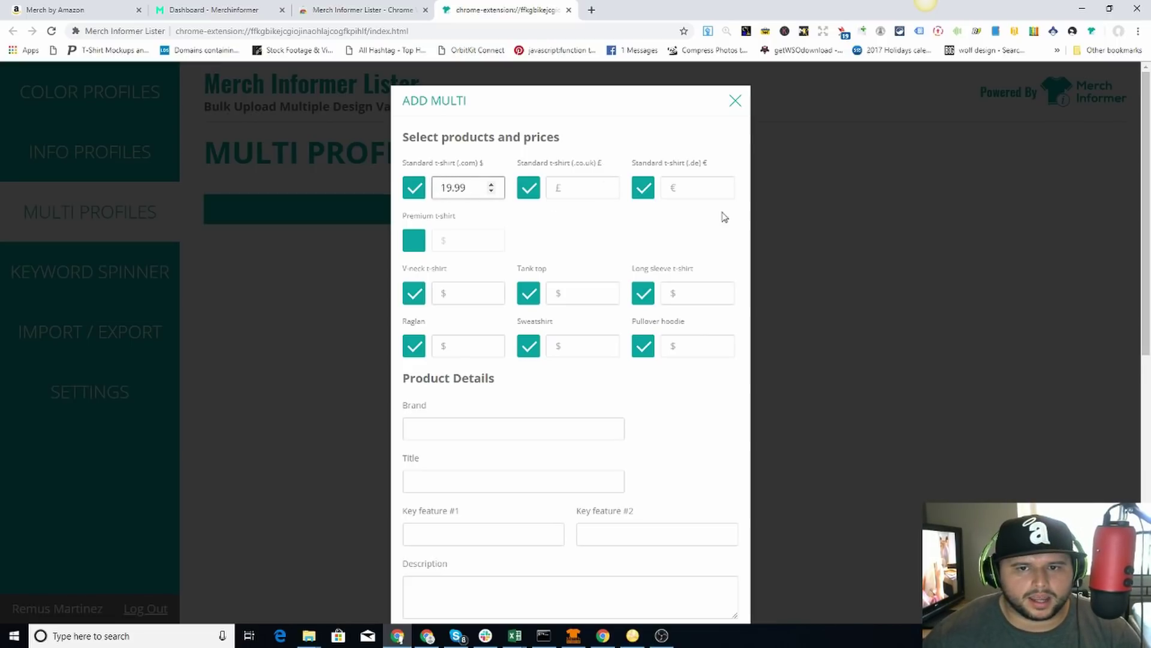
left_click(588, 188)
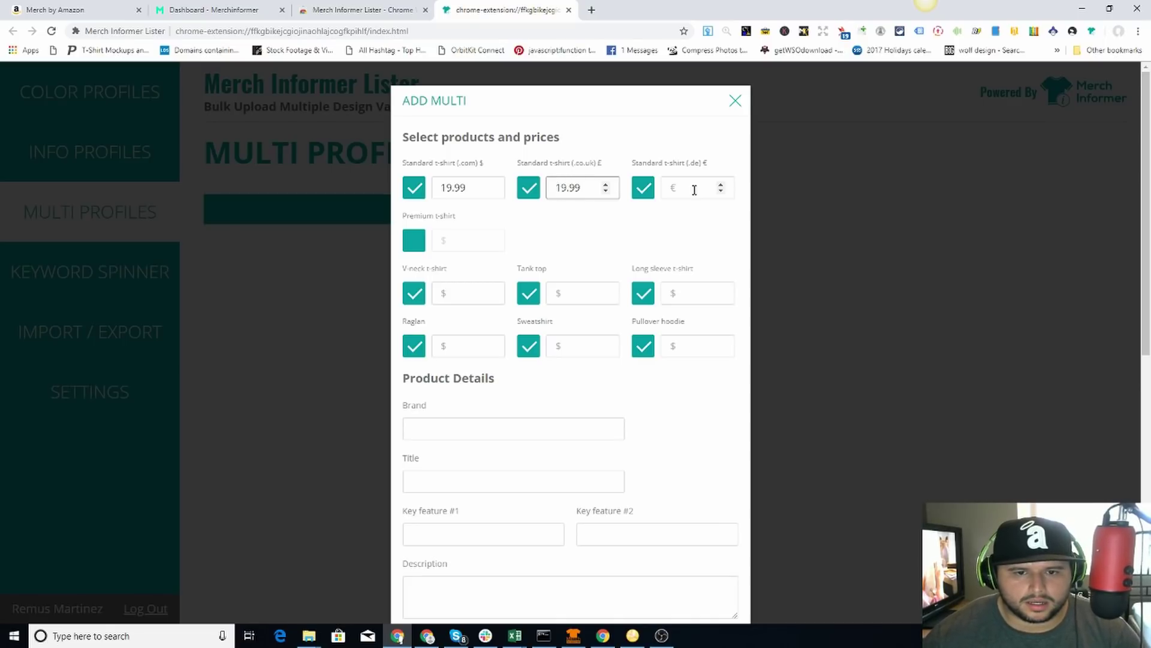
left_click(699, 188)
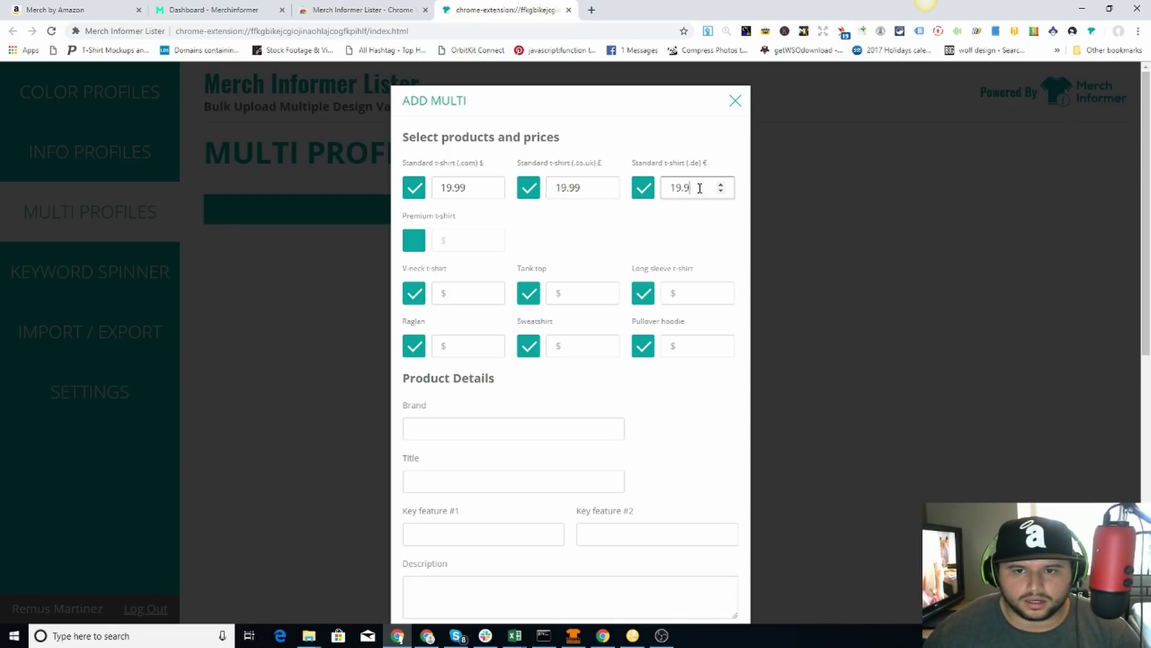
type("19.99")
Enable the premium t-shirt and set its price to 19.99
left_click(478, 238)
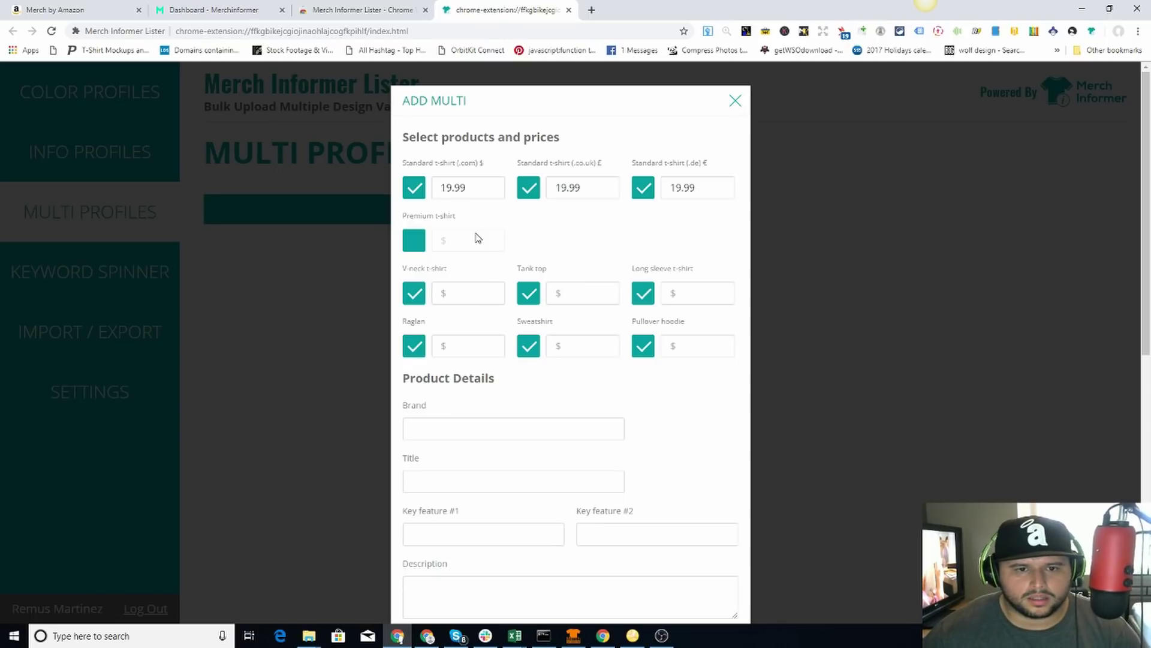
left_click(412, 241)
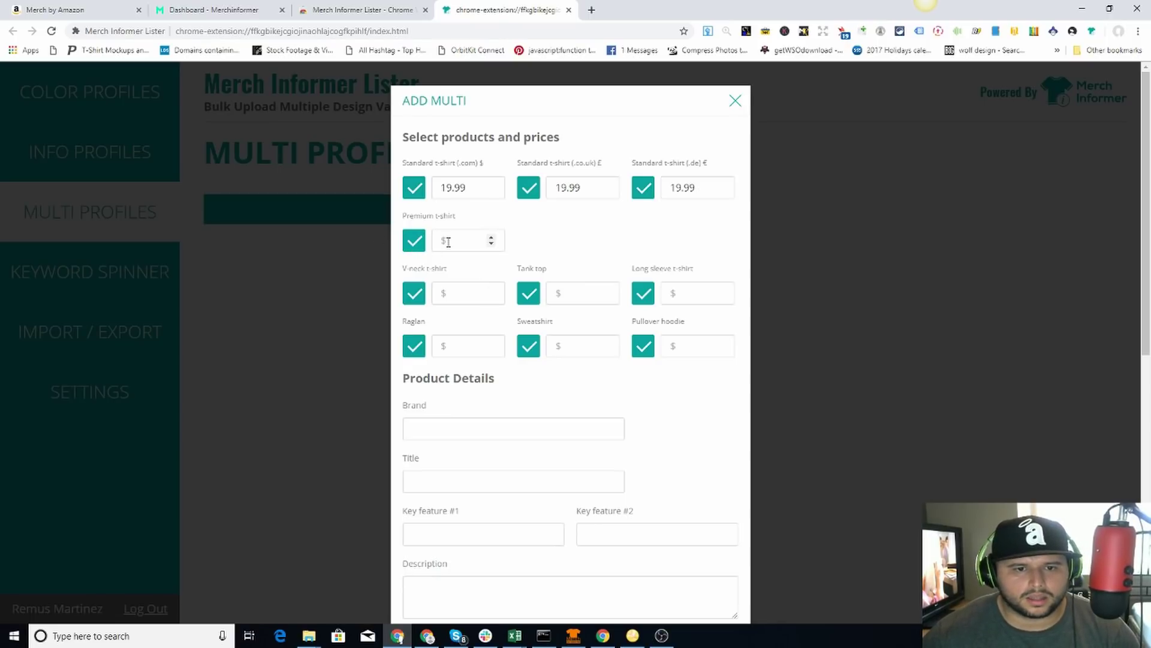
left_click(447, 242)
type("19")
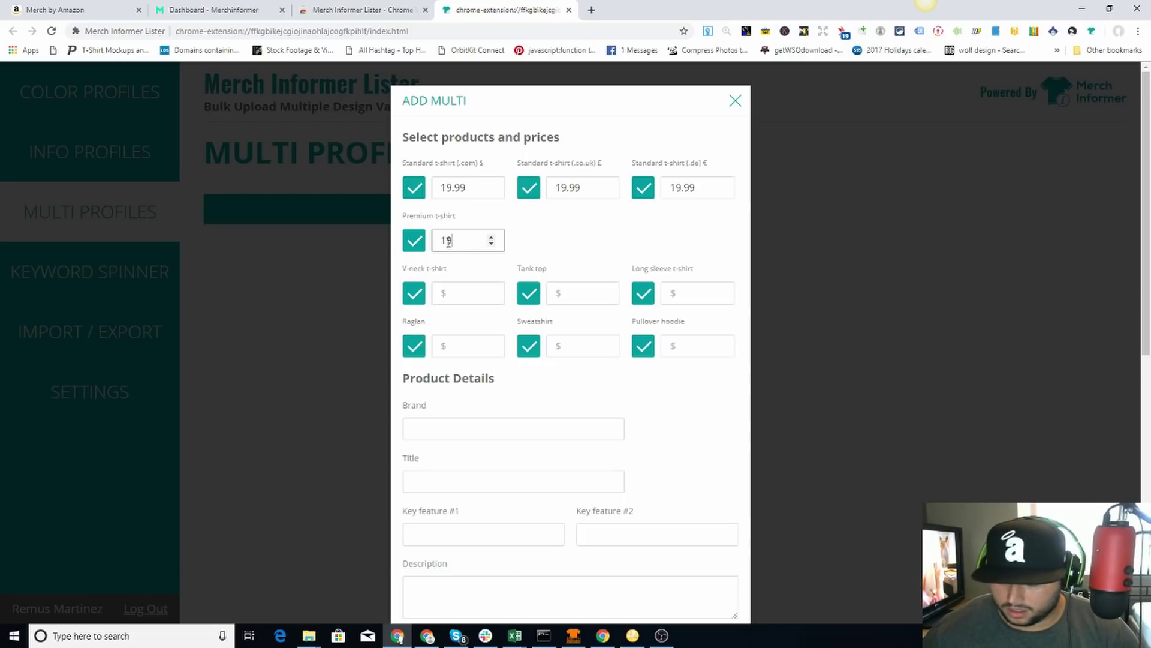
type("3.99")
Set the V-neck t-shirt, tank top and long sleeve t-shirt prices to 25.99
left_click(482, 292)
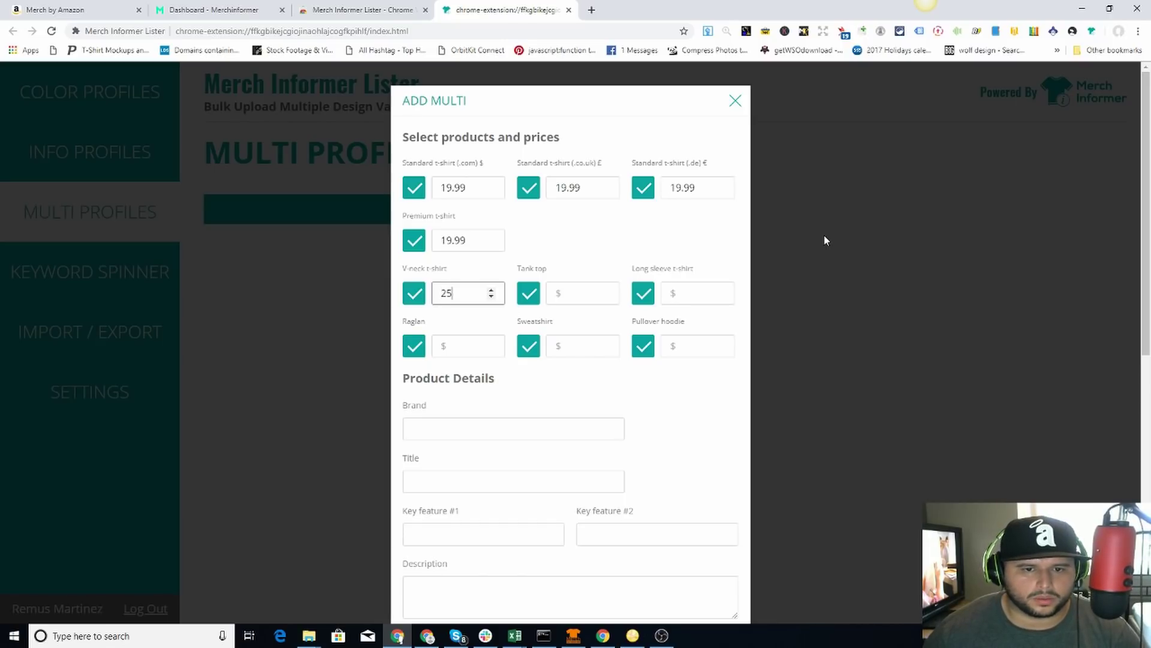
left_click(606, 299)
type("25.99")
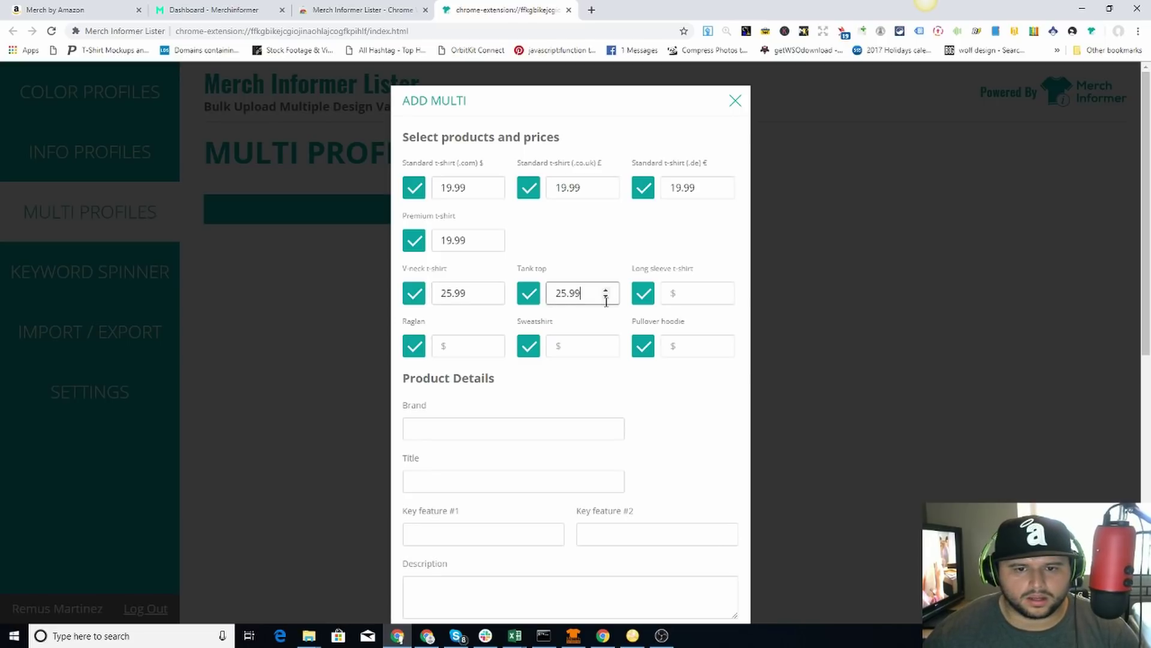
left_click(687, 297)
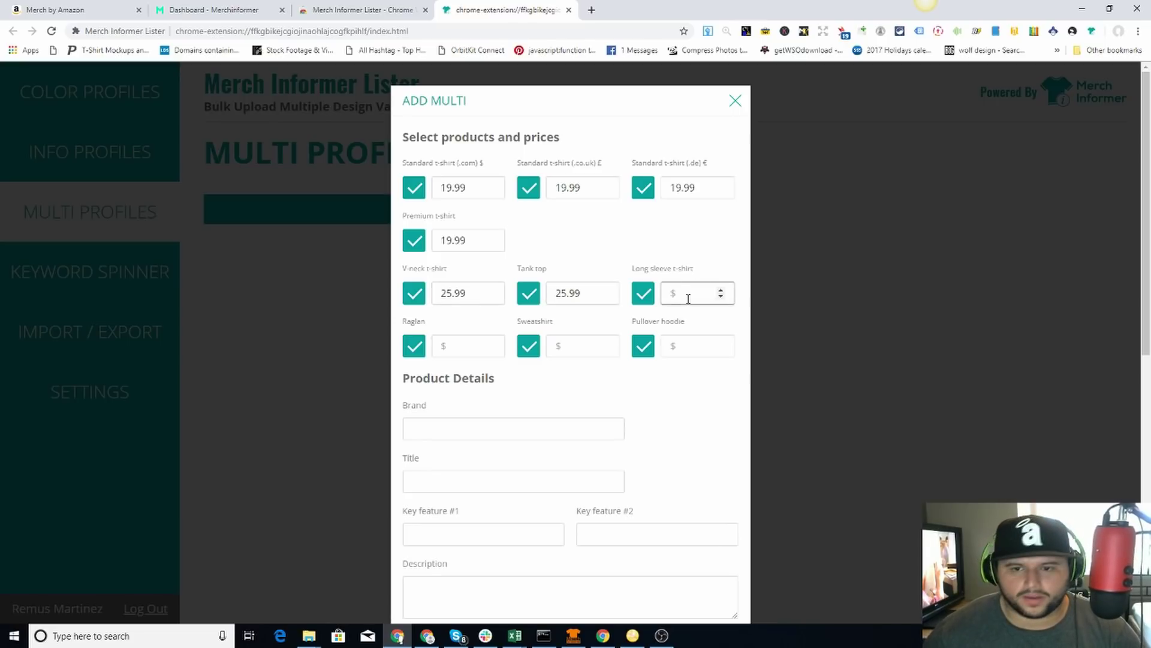
double_click(688, 298)
key("ctrl+c")
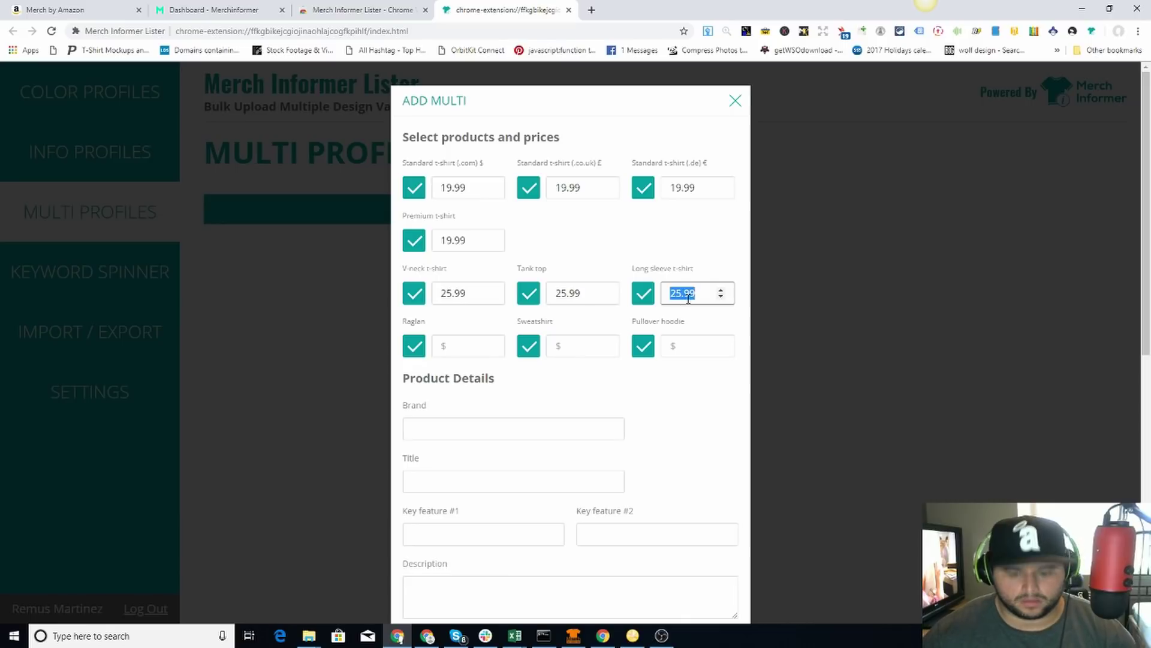
Set the raglan, sweatshirt and pullover hoodie prices to 25.99 by reusing the long sleeve t-shirt price
left_click(474, 345)
key("ctrl+v")
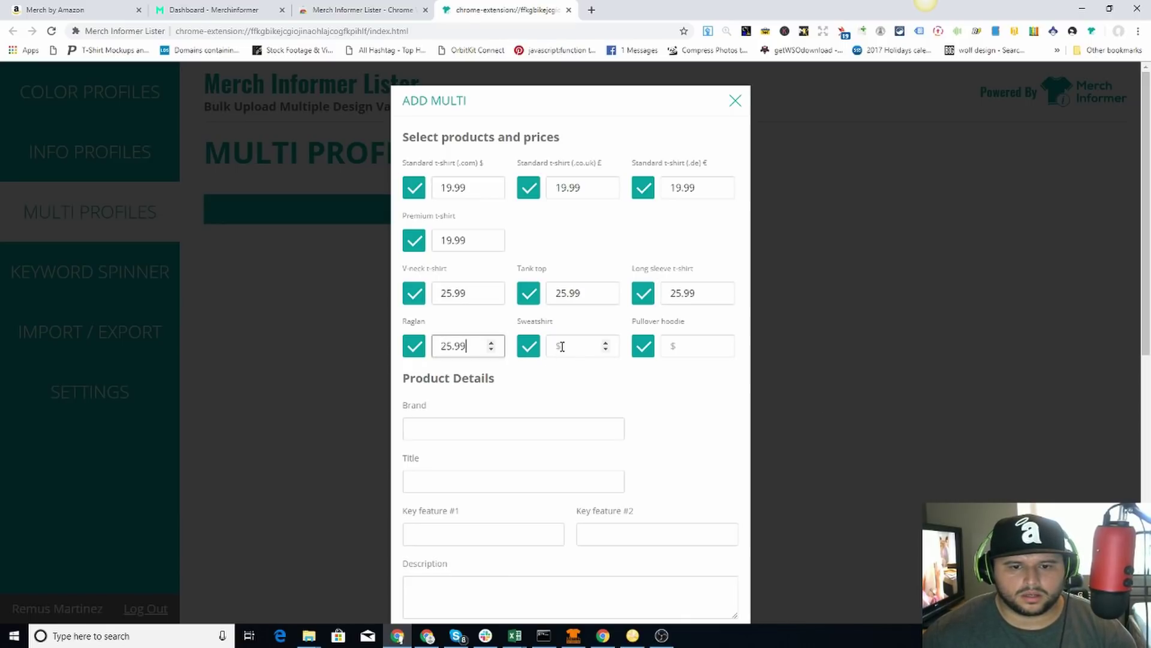
left_click(566, 346)
key("ctrl+v")
left_click(669, 348)
key("ctrl+v")
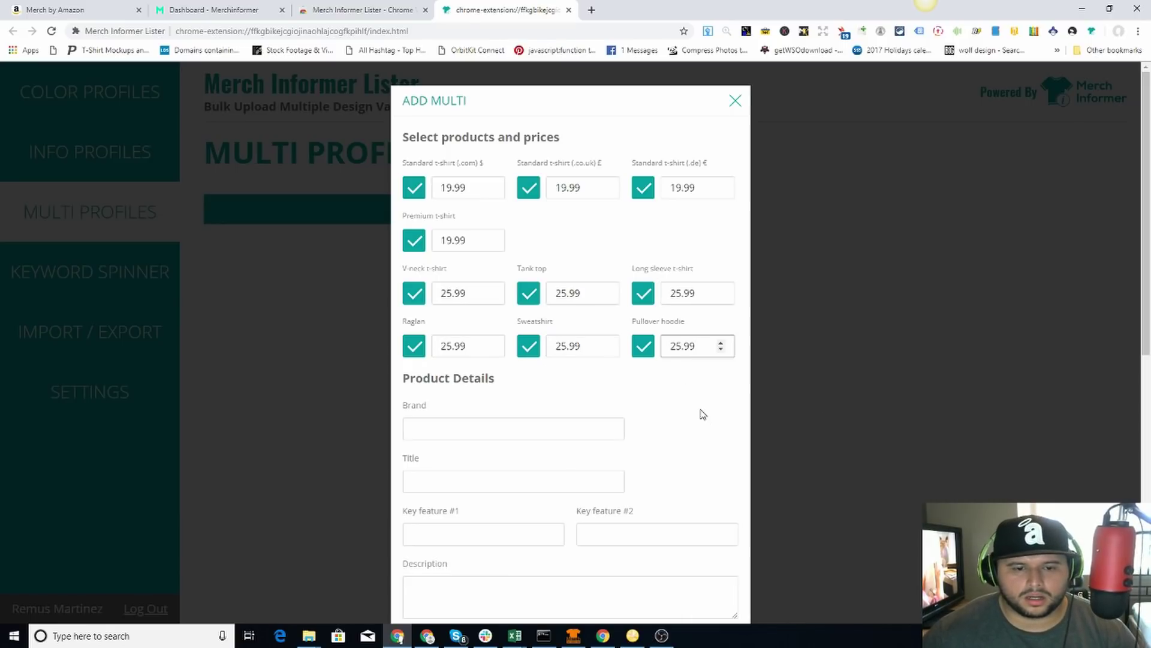
Enter "rjhustles" as the brand in the English product details
left_click(526, 427)
scroll(573, 416, "down", 2)
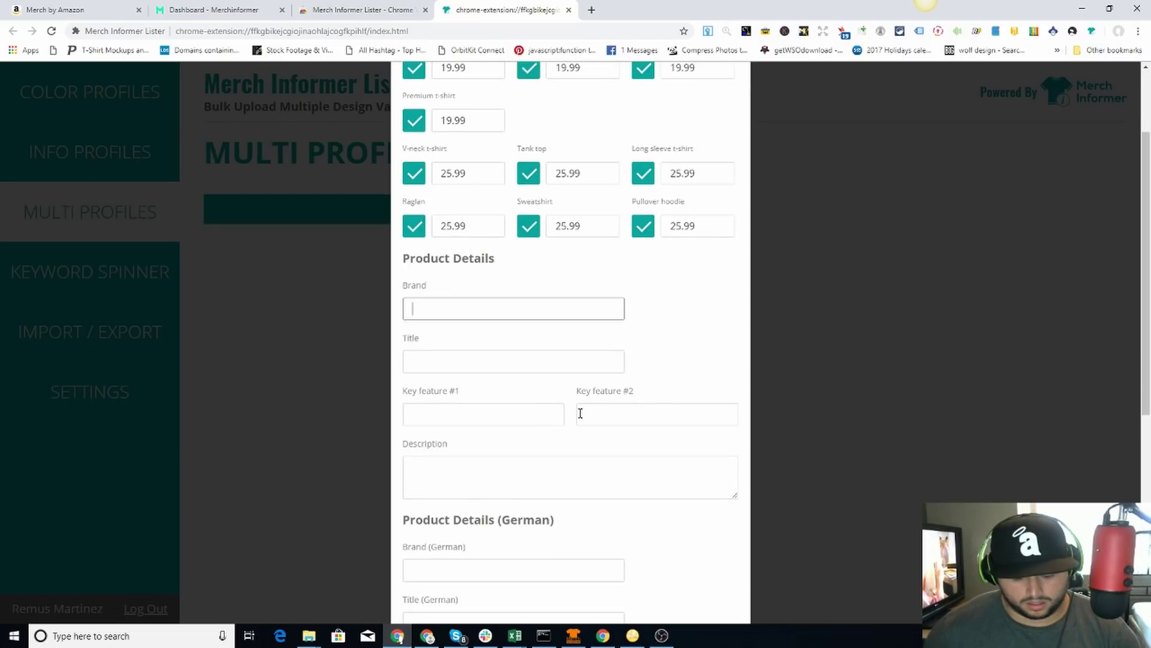
type("rjhustle")
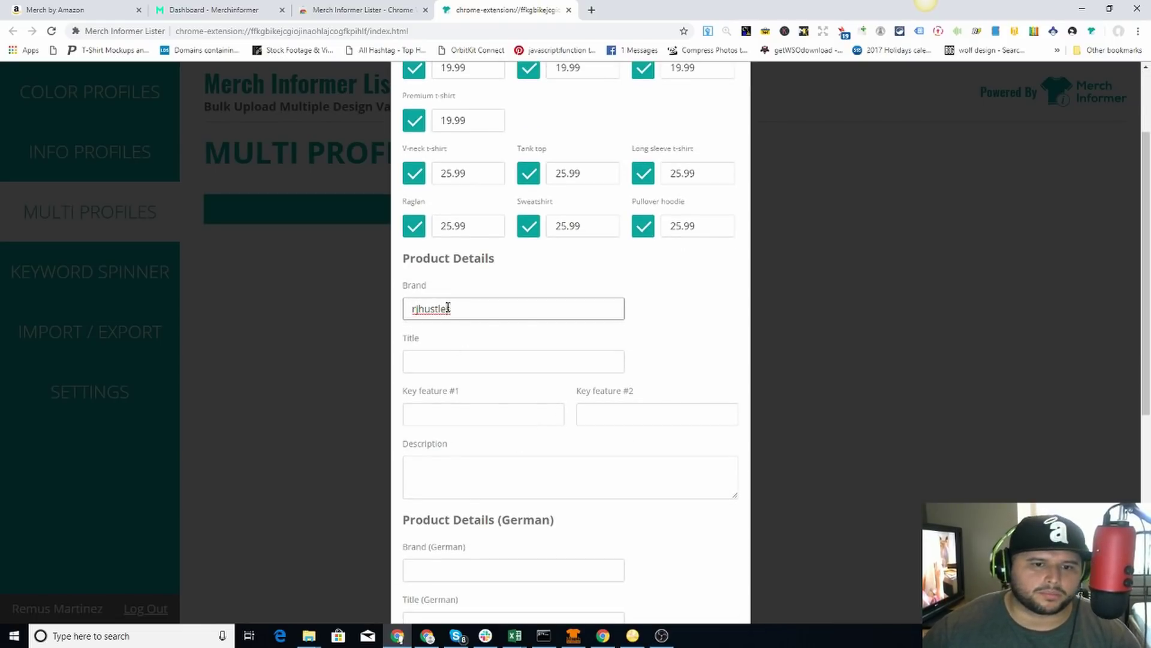
Reuse the brand text to set the title to "rjhustles love you long time", and extend the brand to "rjhustles tees"
key("ctrl+a")
key("ctrl+c")
left_click(473, 362)
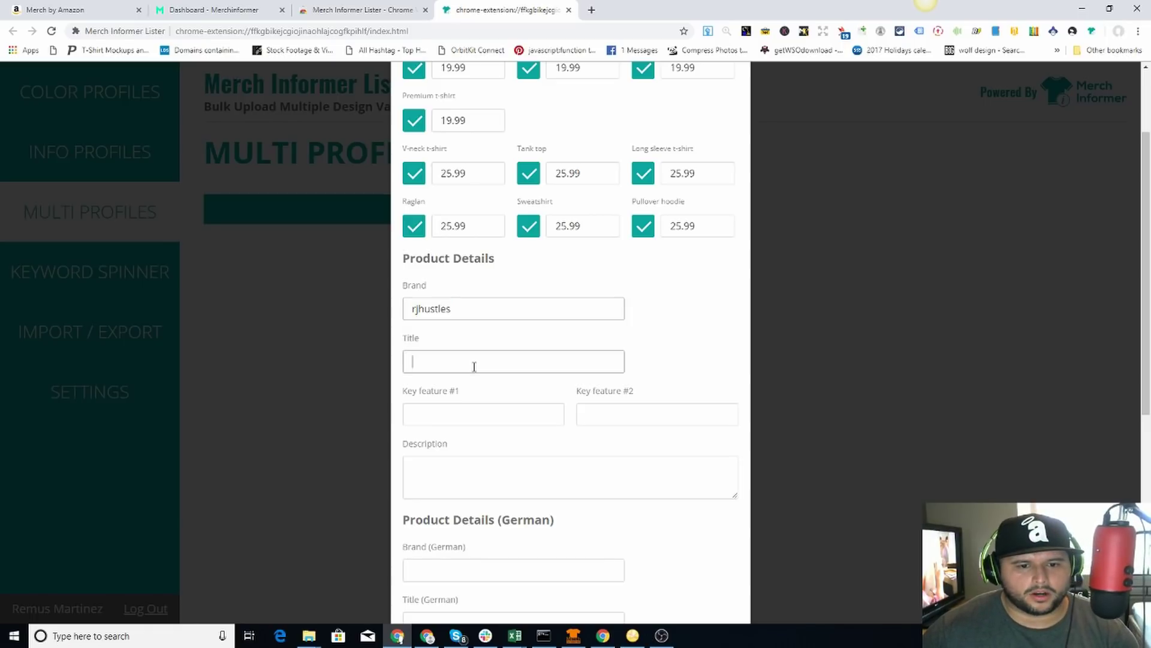
key("ctrl+v")
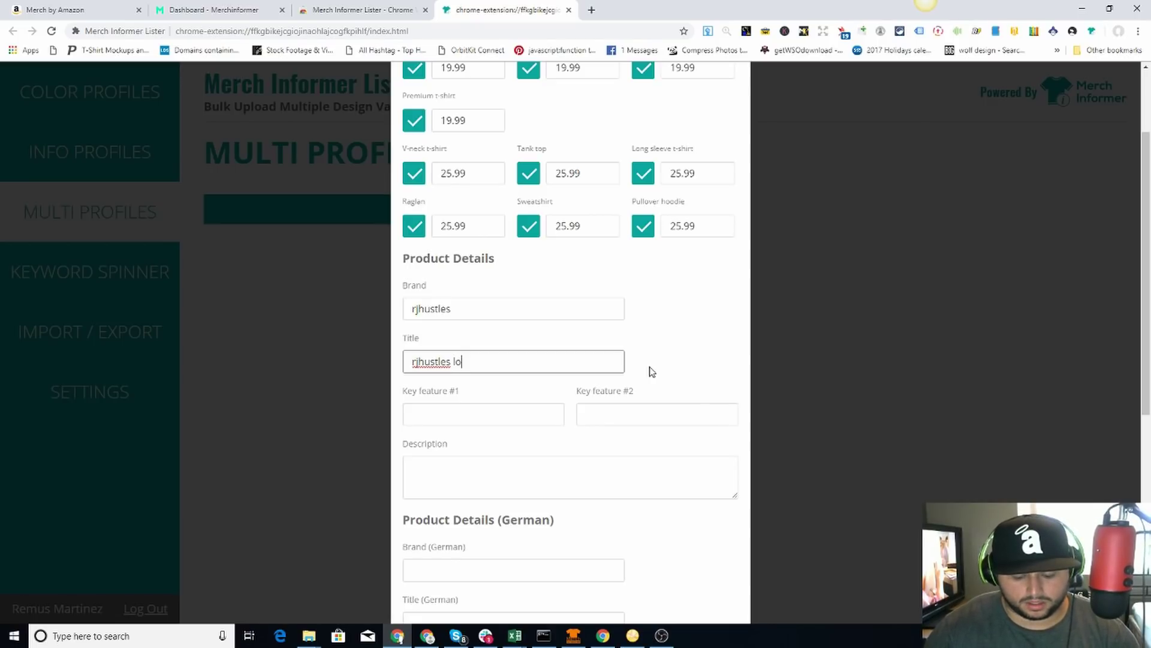
type("lon")
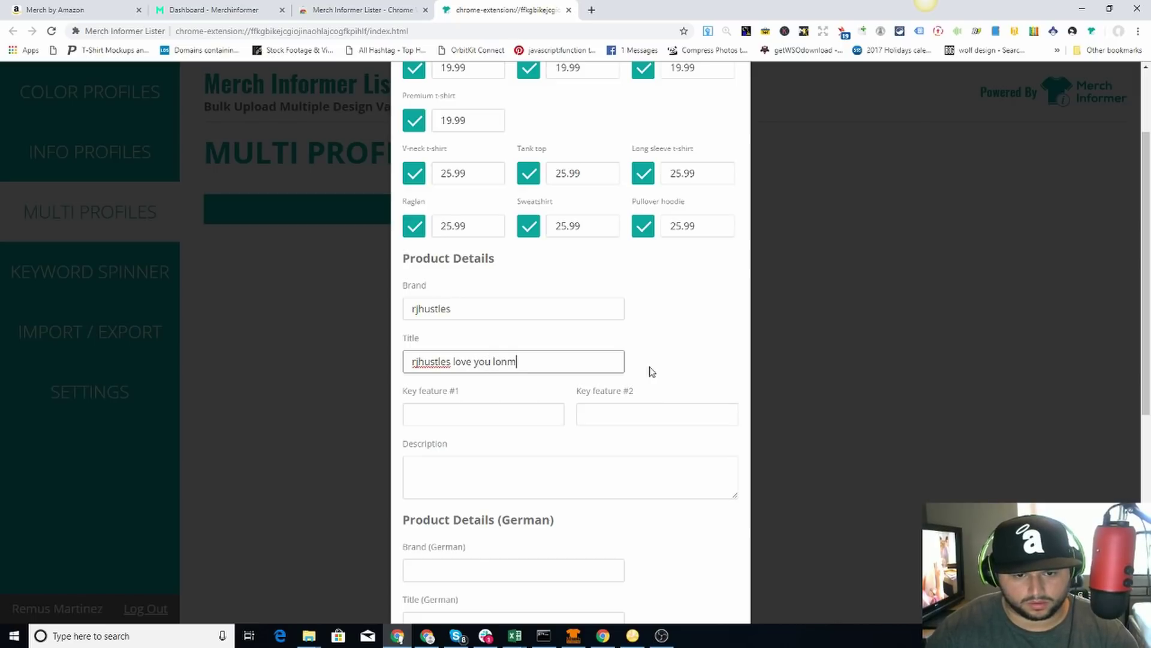
type("g time")
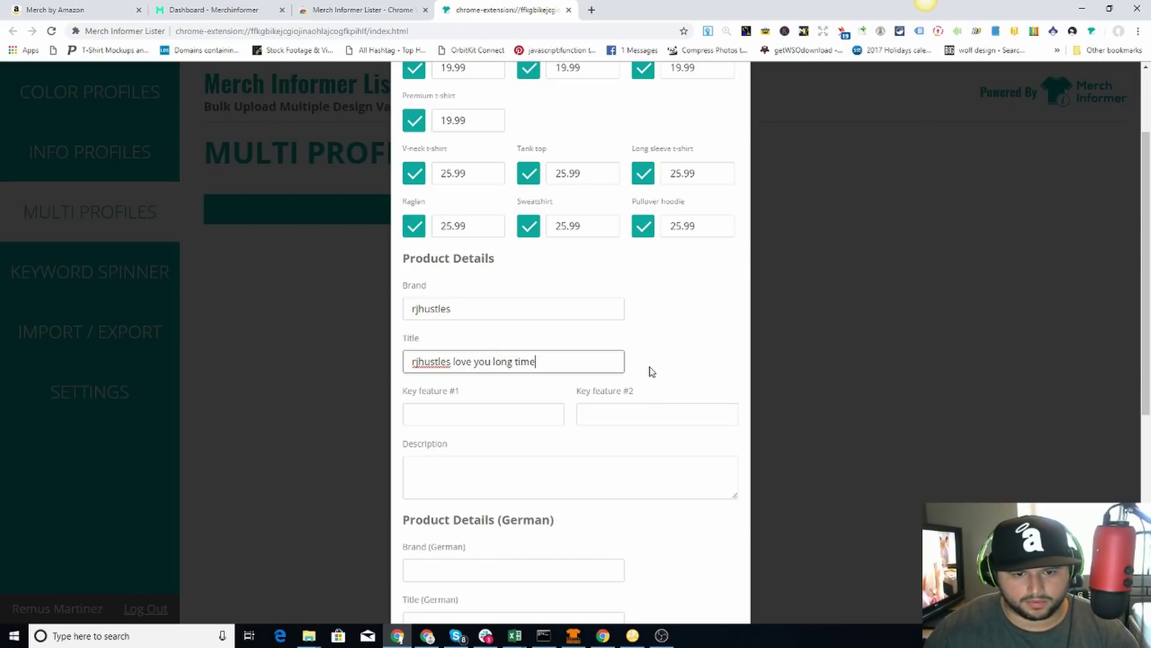
left_click(507, 310)
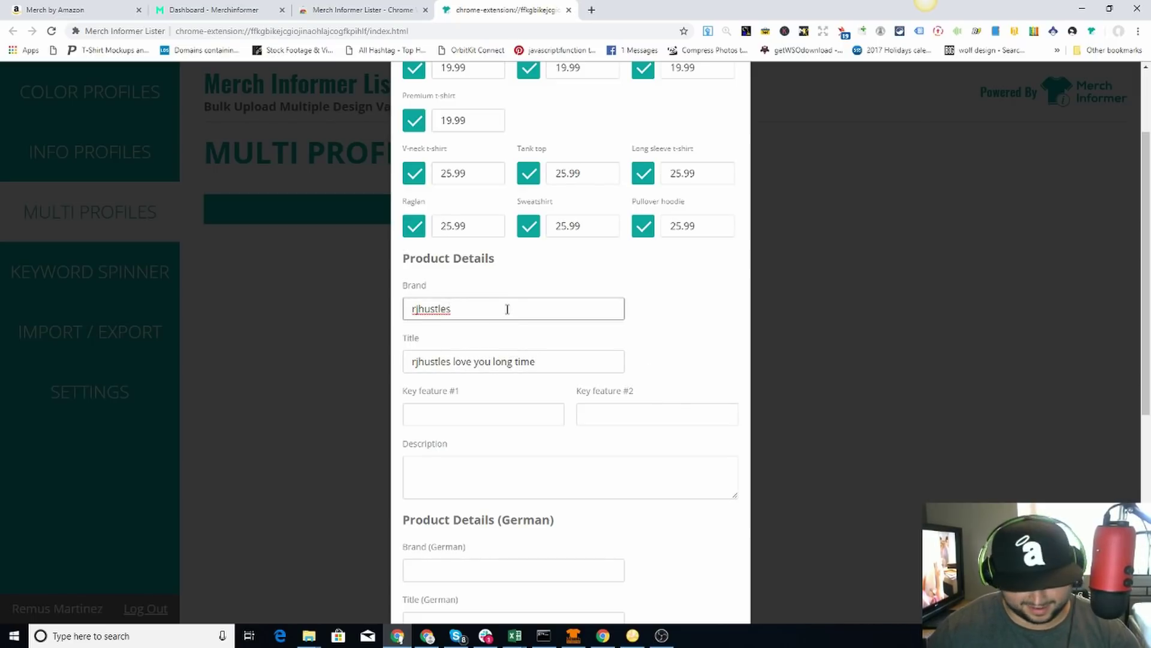
type("tees")
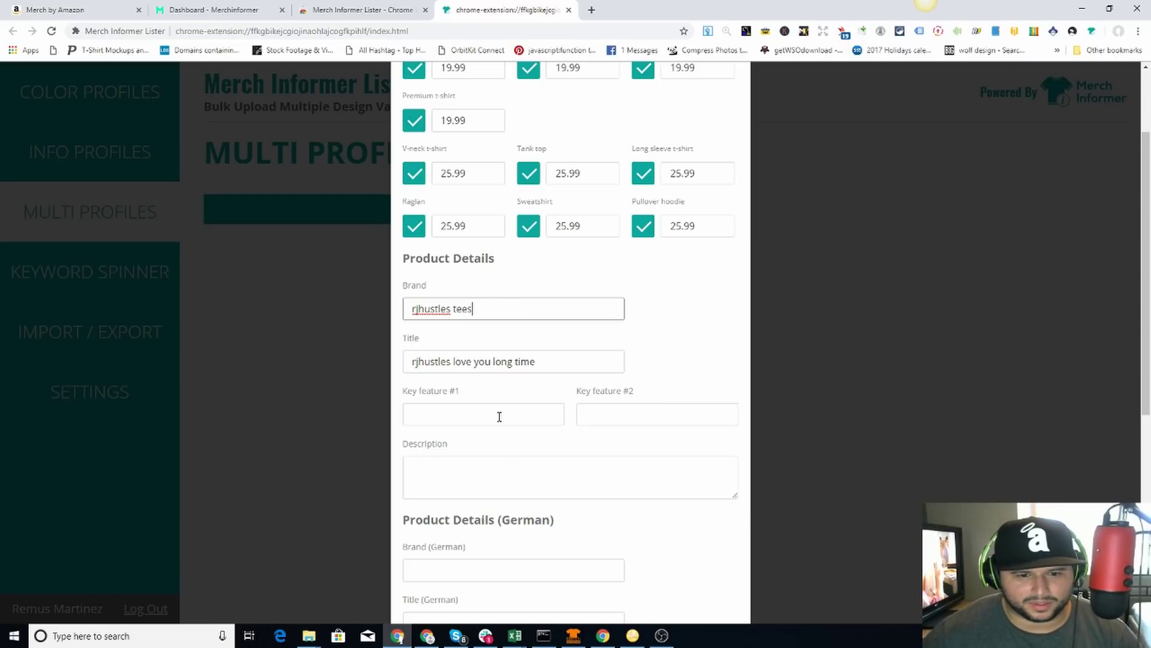
Enter "whats up everyone make sure you subscribe to my channel" as key feature #1 in the English product details
left_click(499, 416)
scroll(500, 416, "down", 1)
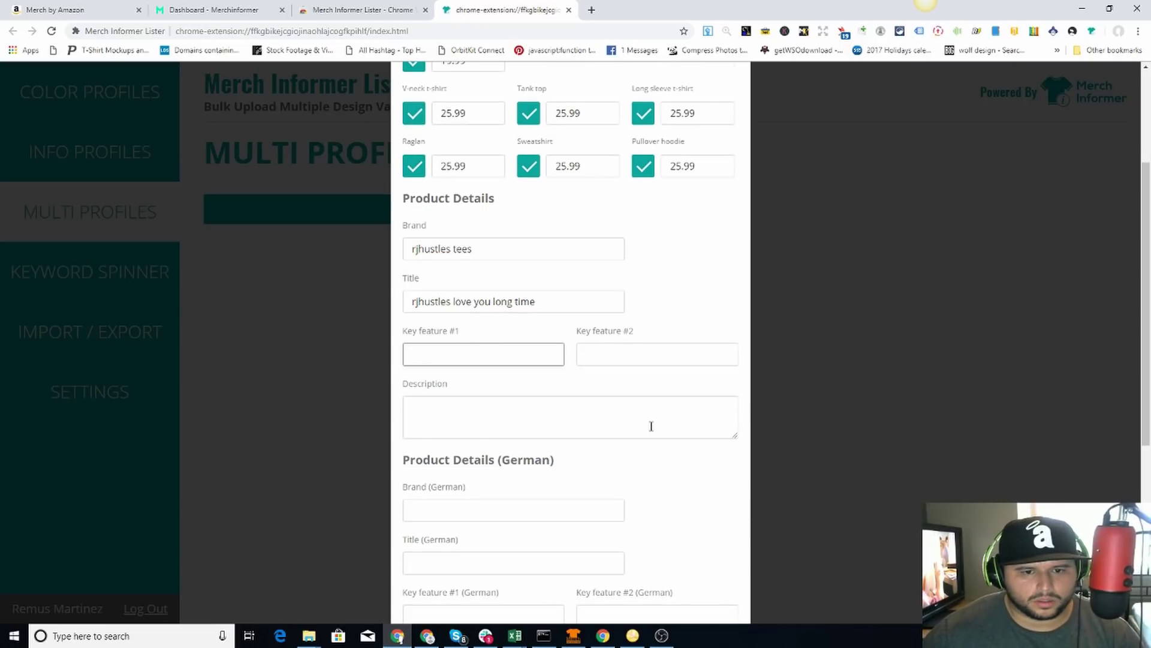
scroll(648, 458, "down", 3)
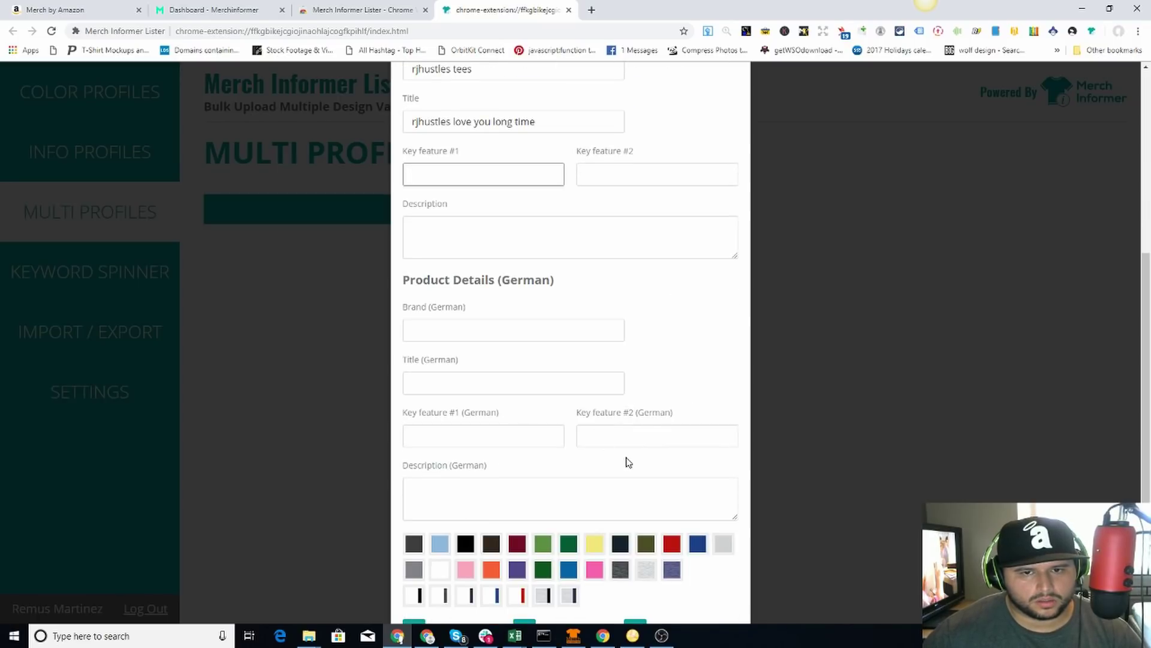
scroll(626, 461, "down", 3)
scroll(628, 462, "up", 6)
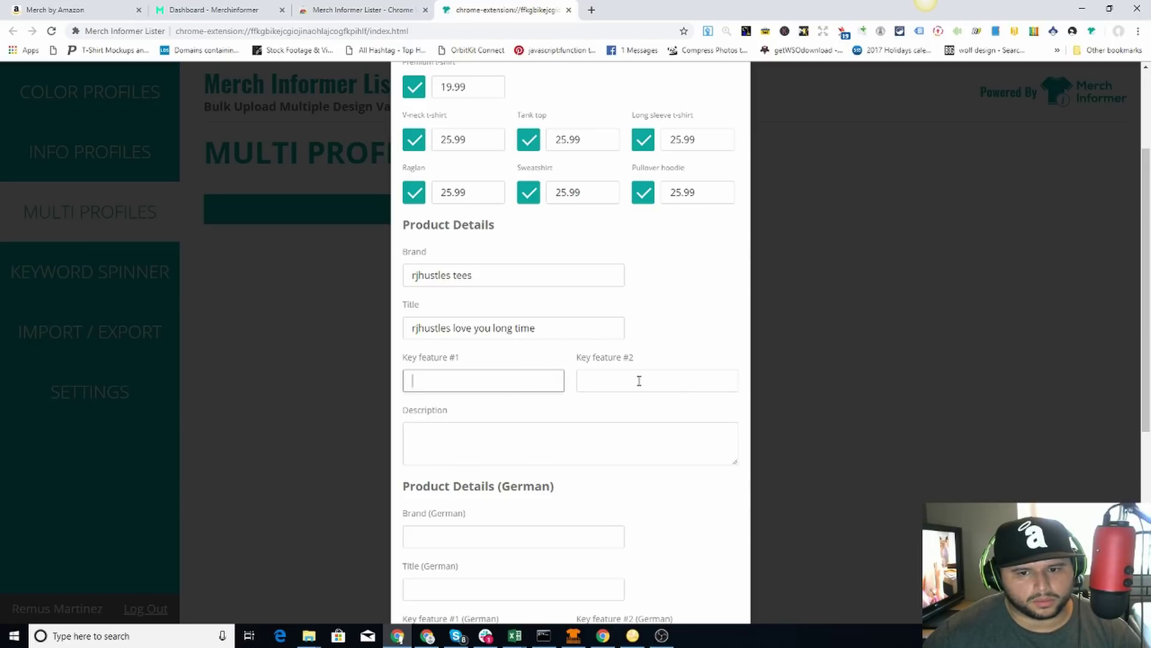
scroll(639, 381, "down", 6)
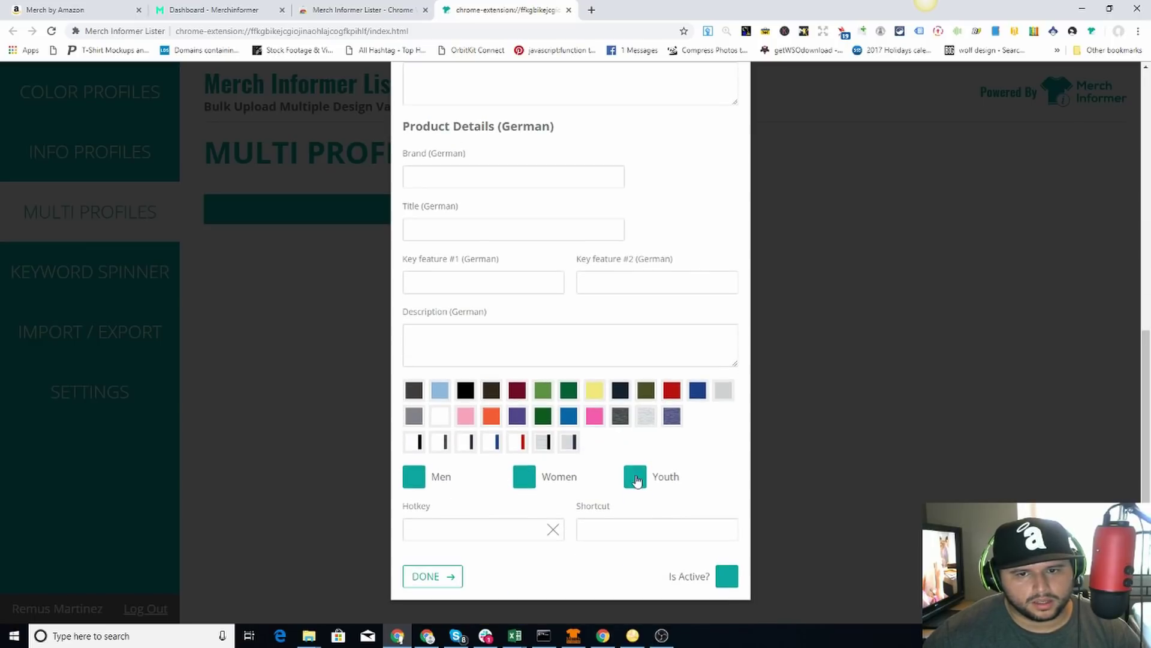
scroll(507, 332, "up", 6)
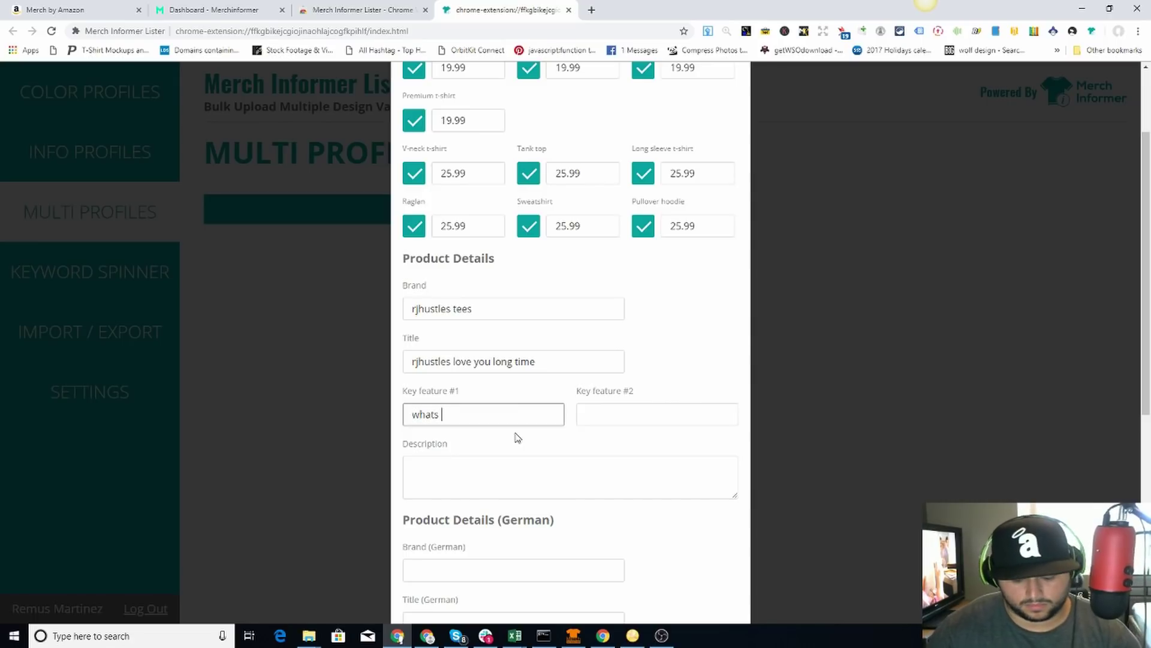
type("upevery")
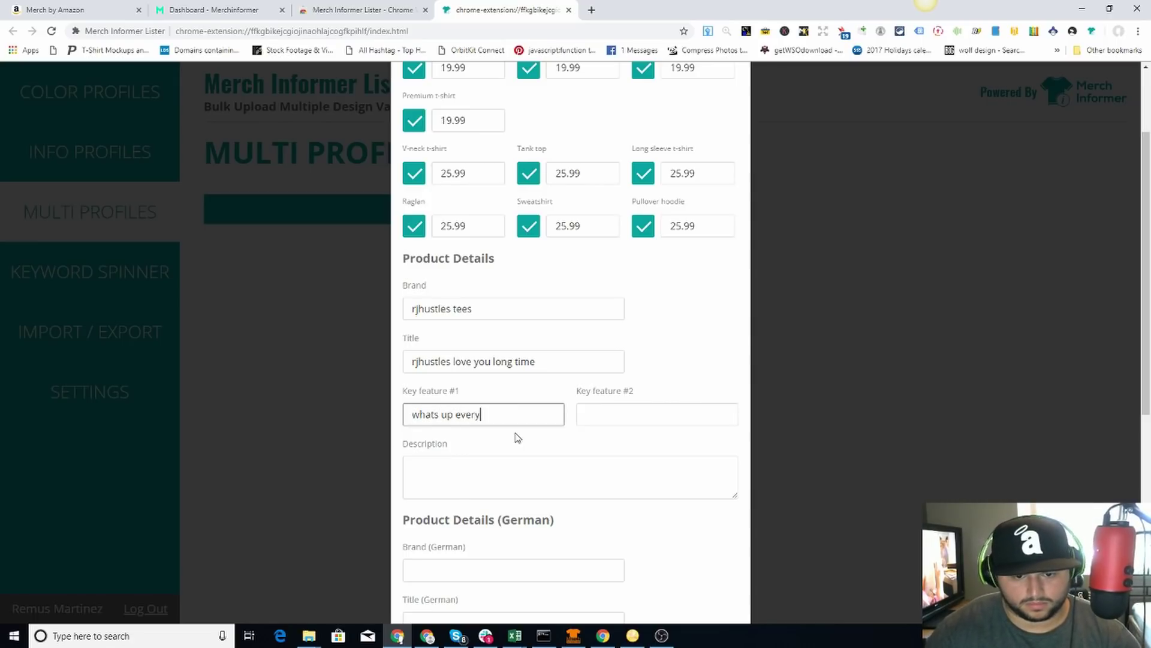
type("one mor")
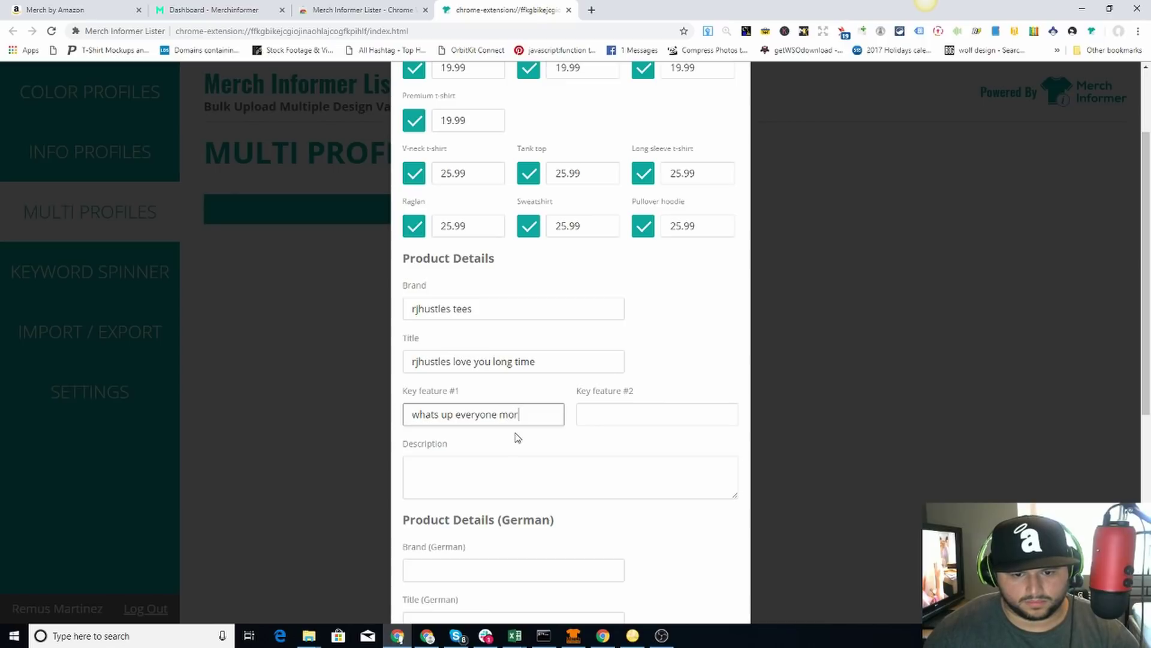
key("BackSpace")
key("BackSpace")
type("ake sur")
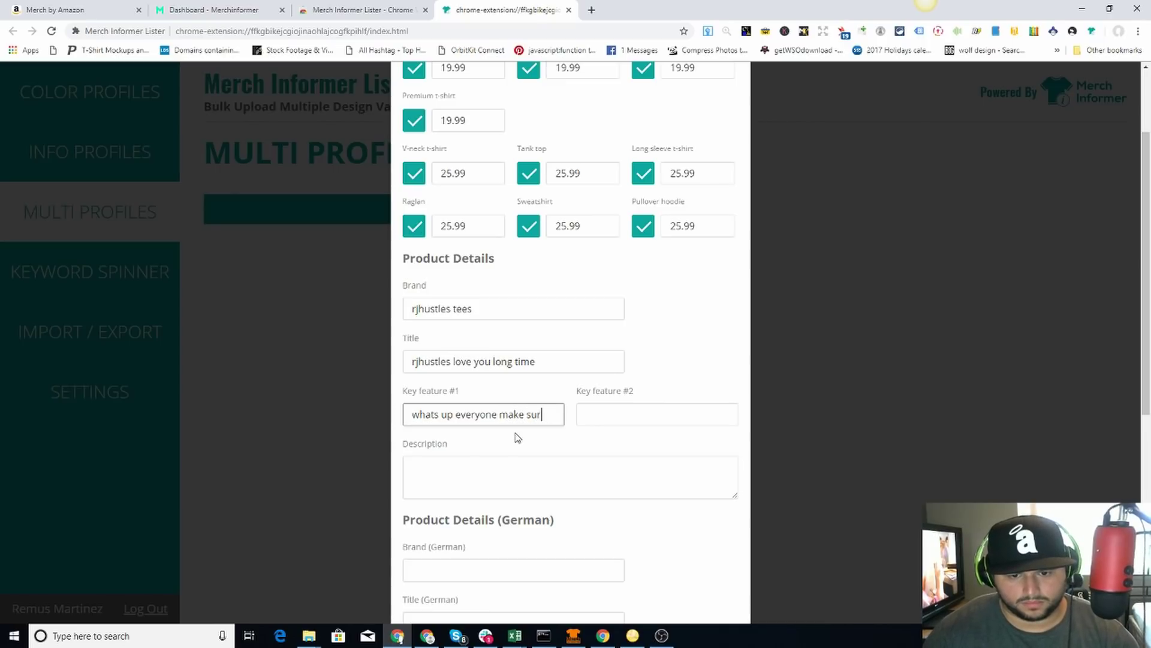
type("e you sub")
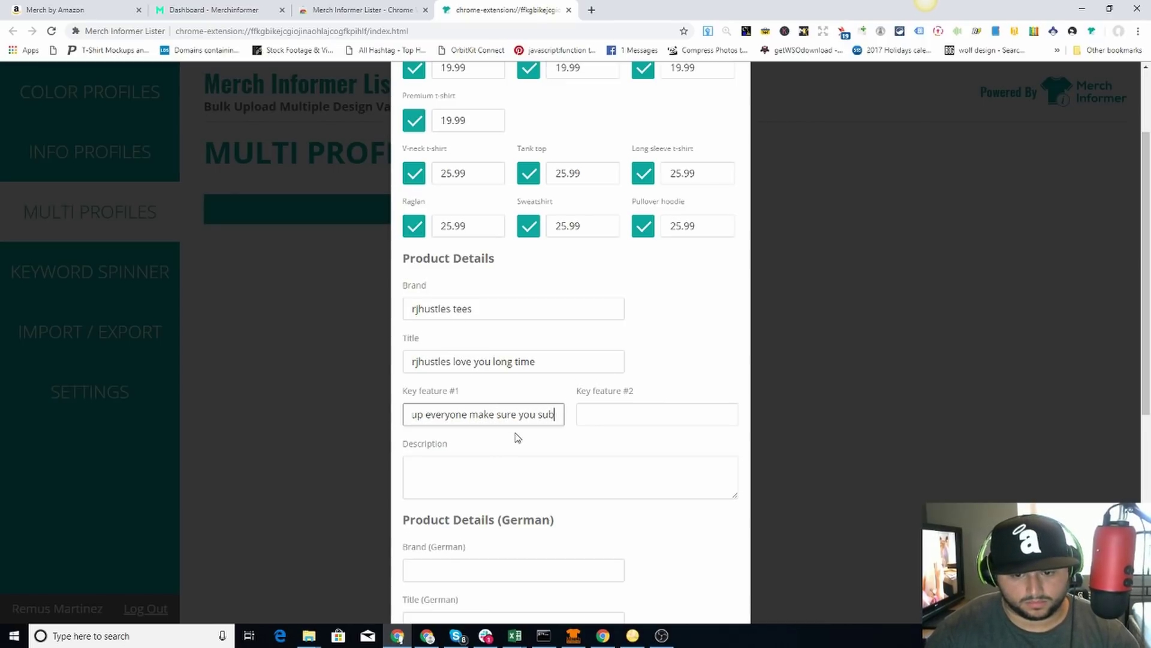
type("scribe to")
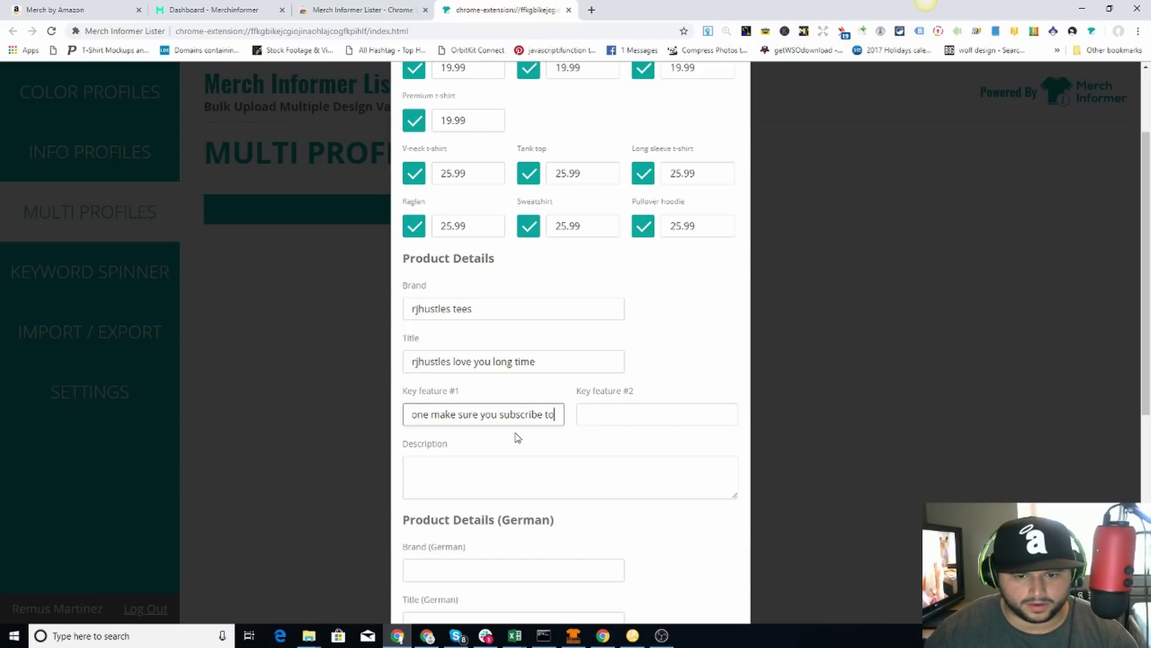
type(" my chann")
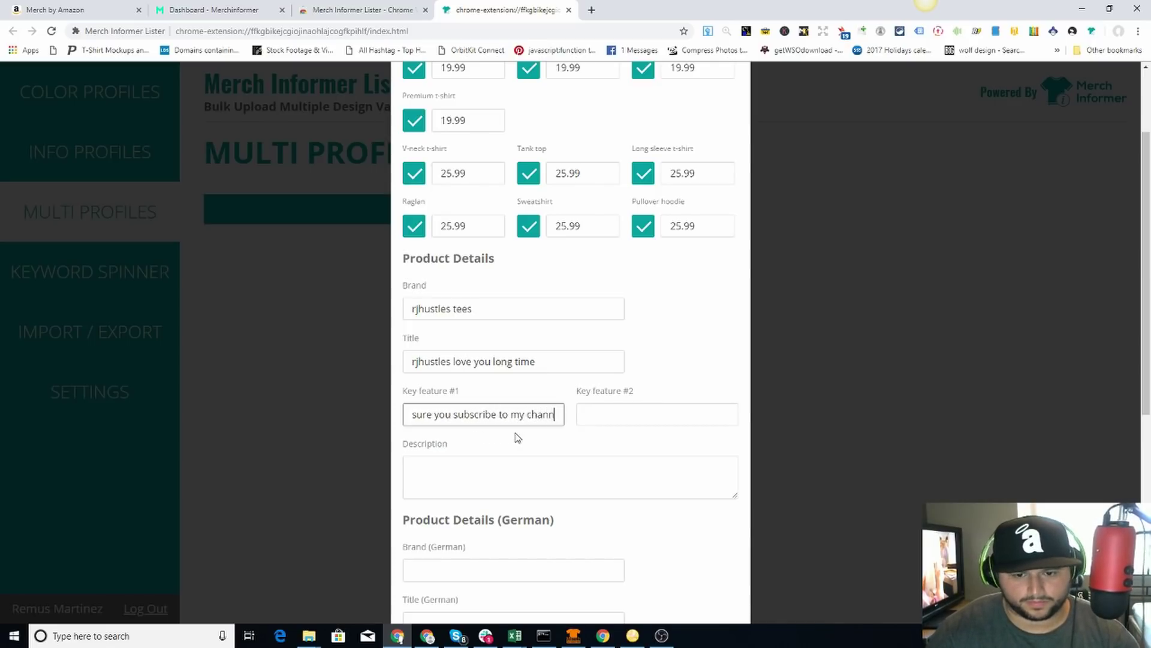
type("el")
Copy the key feature #1 text into key feature #2 and the description
key("ctrl+a")
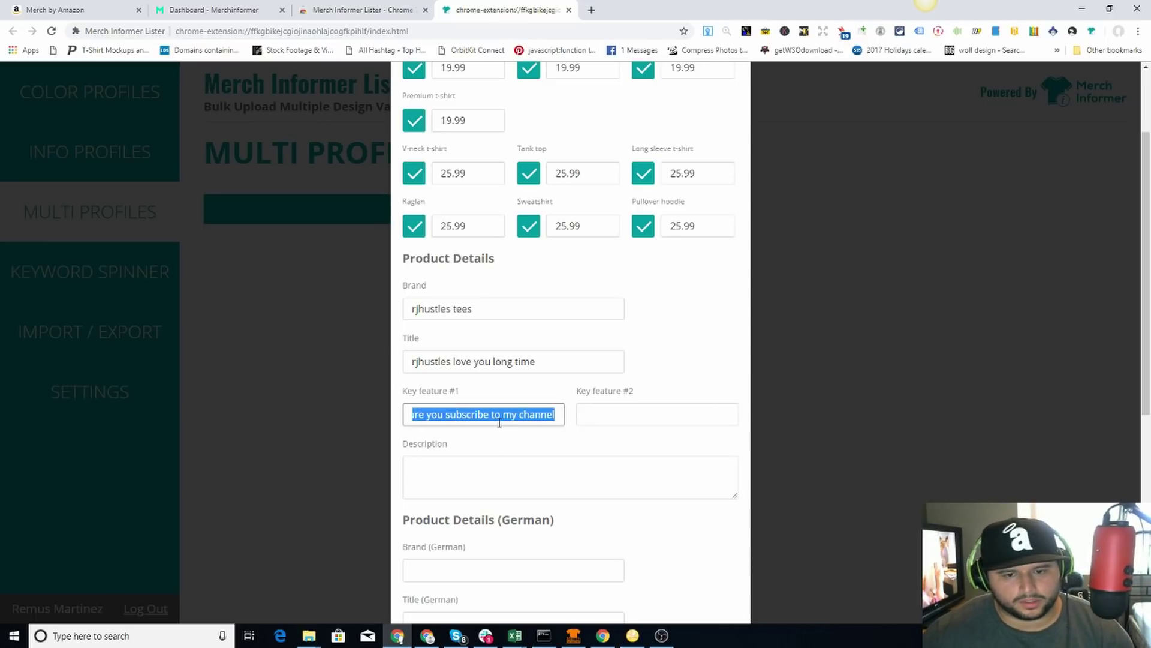
key("ctrl+c")
left_click(627, 422)
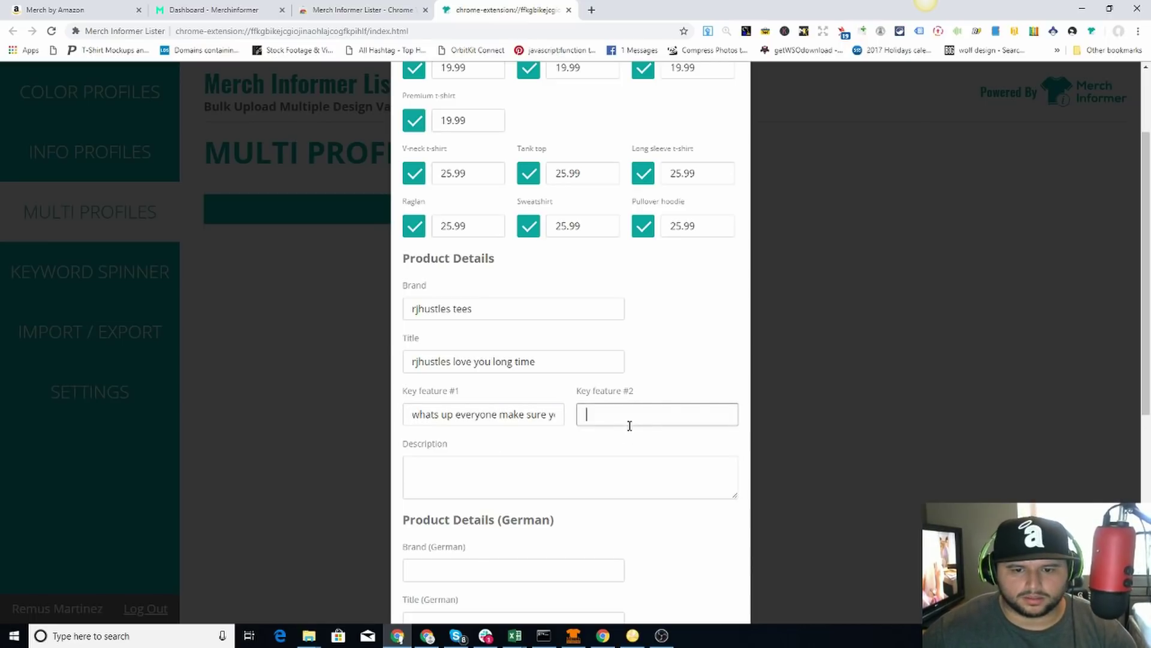
key("ctrl+v")
left_click(471, 470)
key("ctrl+v")
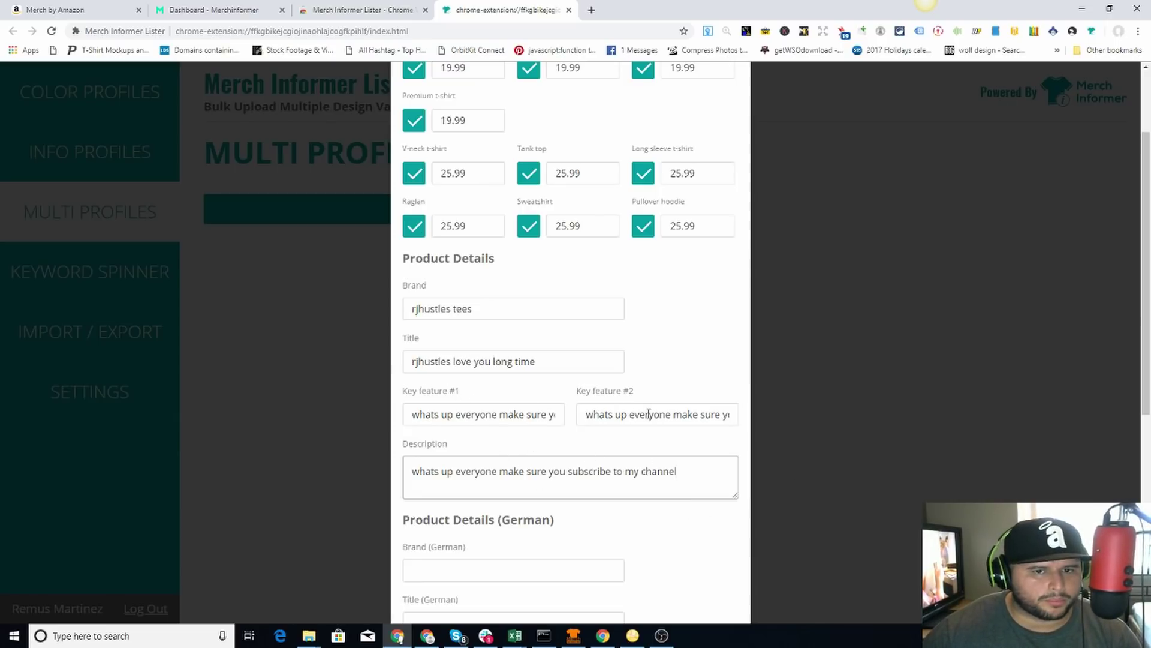
left_click(521, 413)
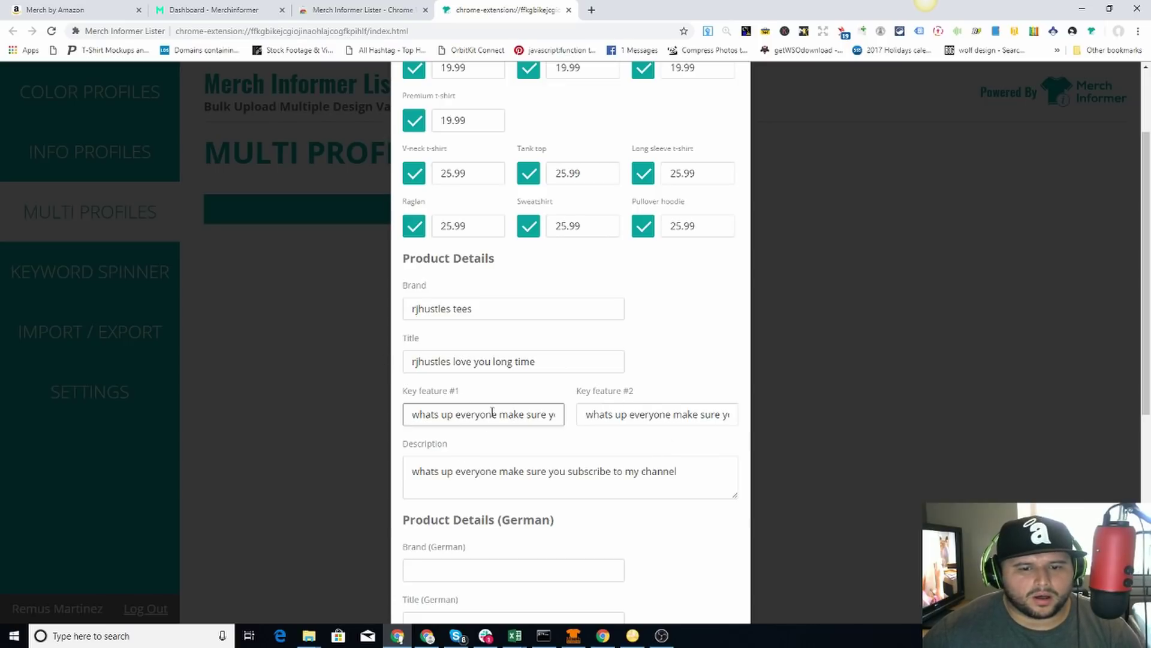
left_click(637, 414)
left_click(496, 414)
left_click(694, 414)
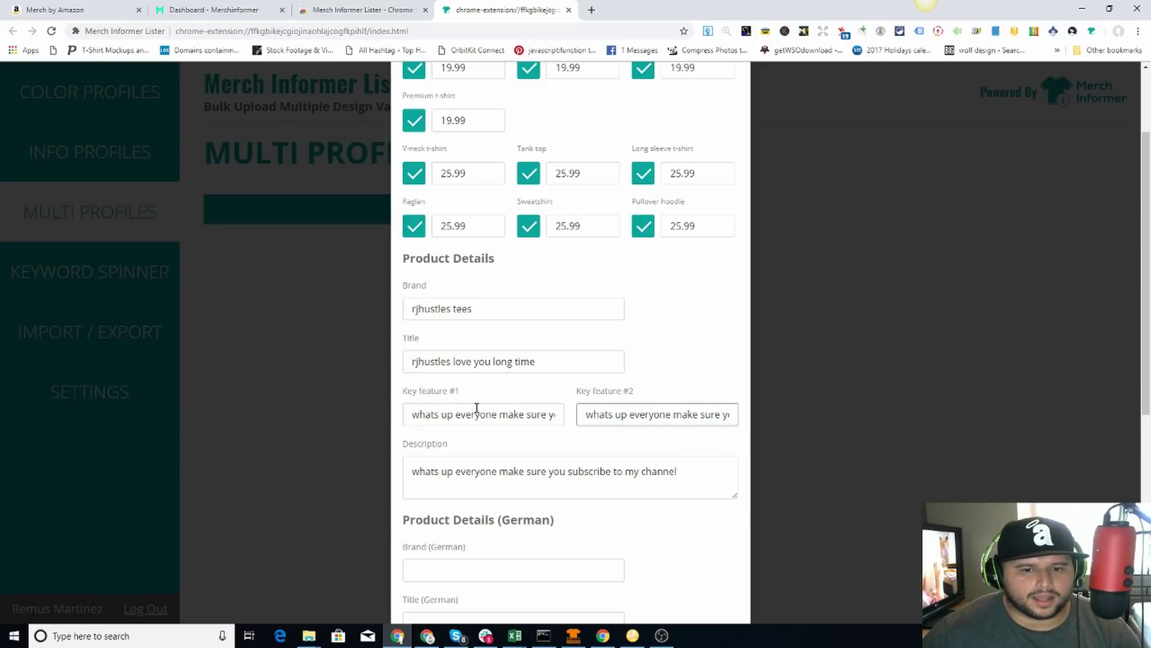
left_click(477, 414)
left_click(705, 415)
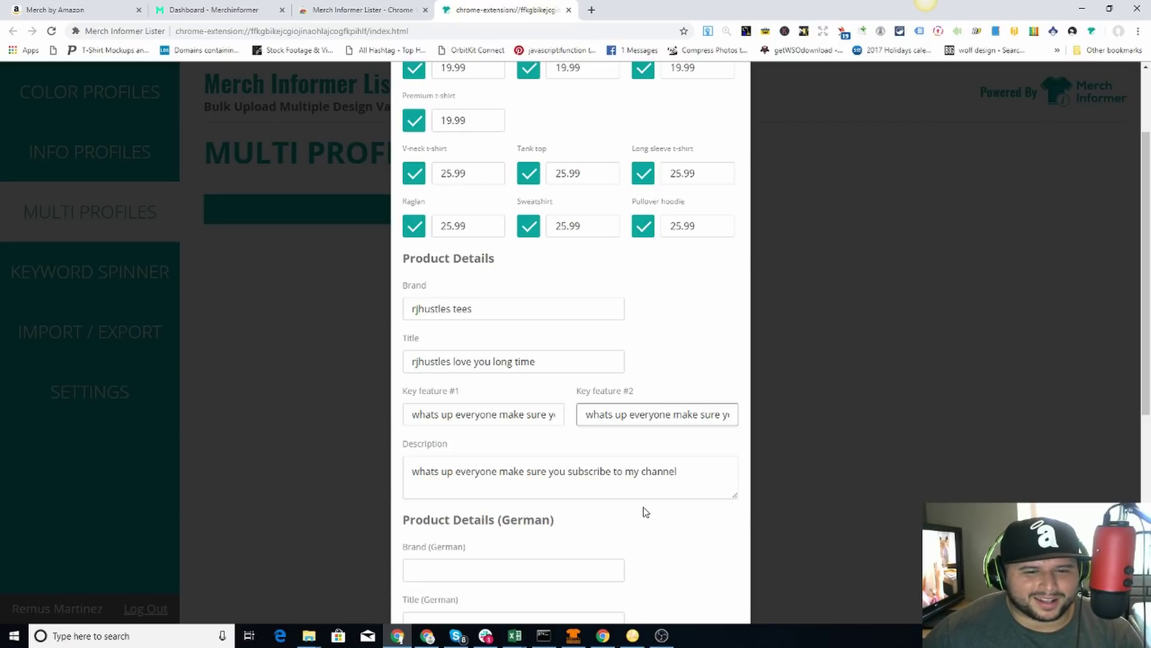
Copy the English brand "rjhustles tees" into the German brand field
scroll(636, 510, "down", 2)
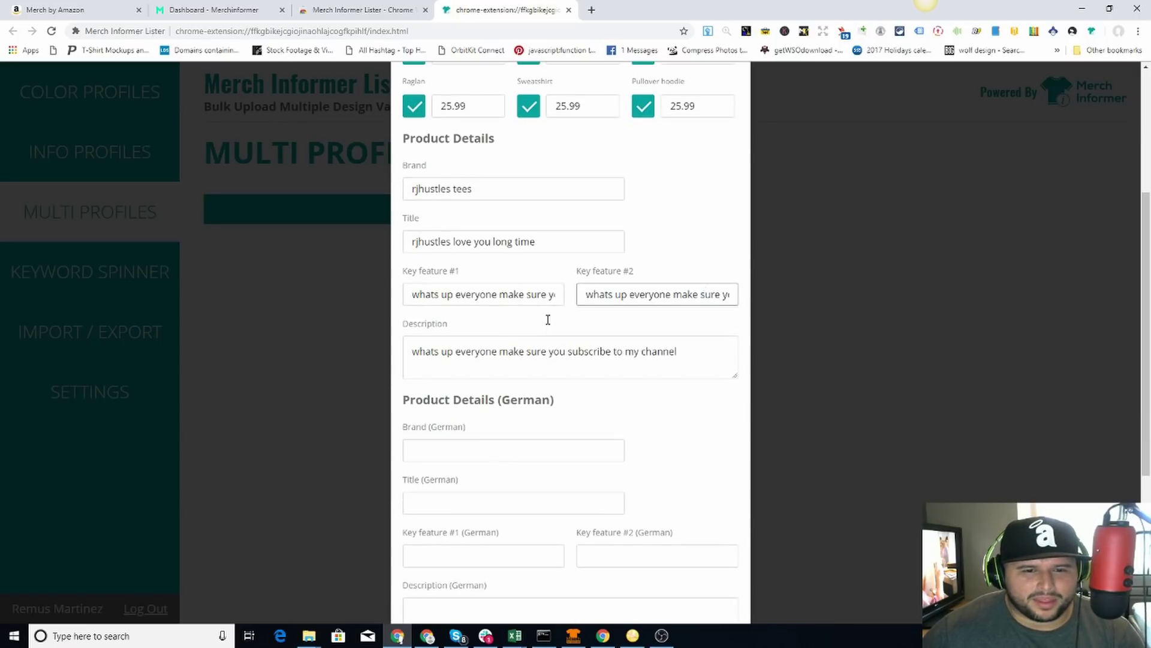
scroll(619, 321, "down", 3)
left_click(542, 273)
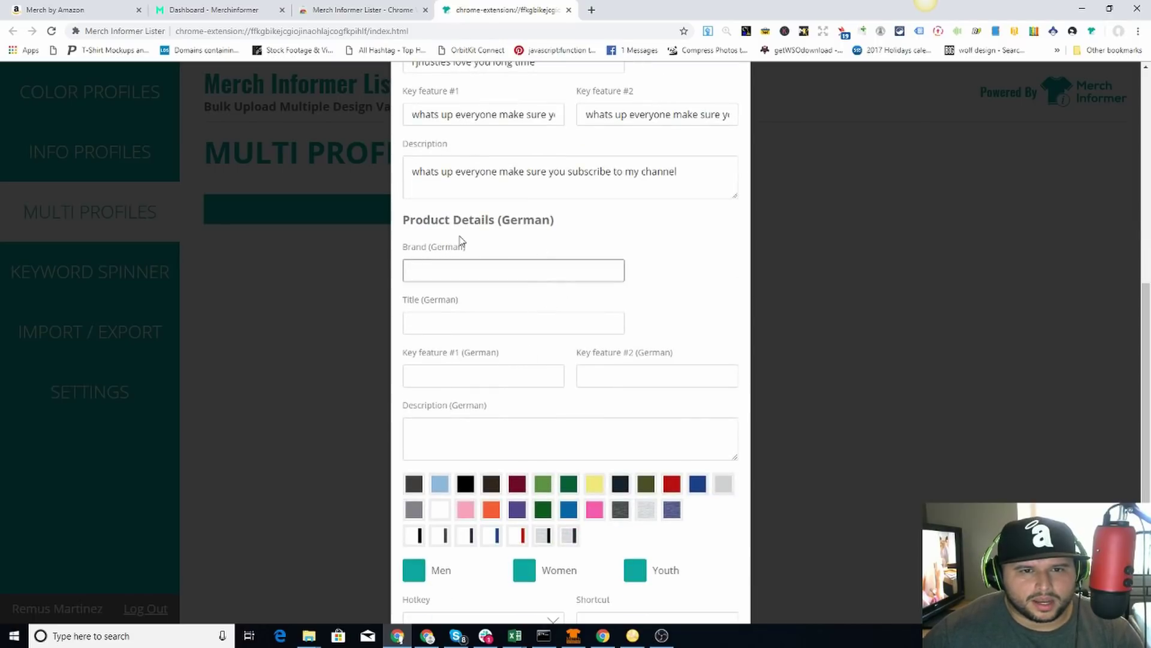
scroll(743, 483, "up", 3)
scroll(743, 483, "down", 5)
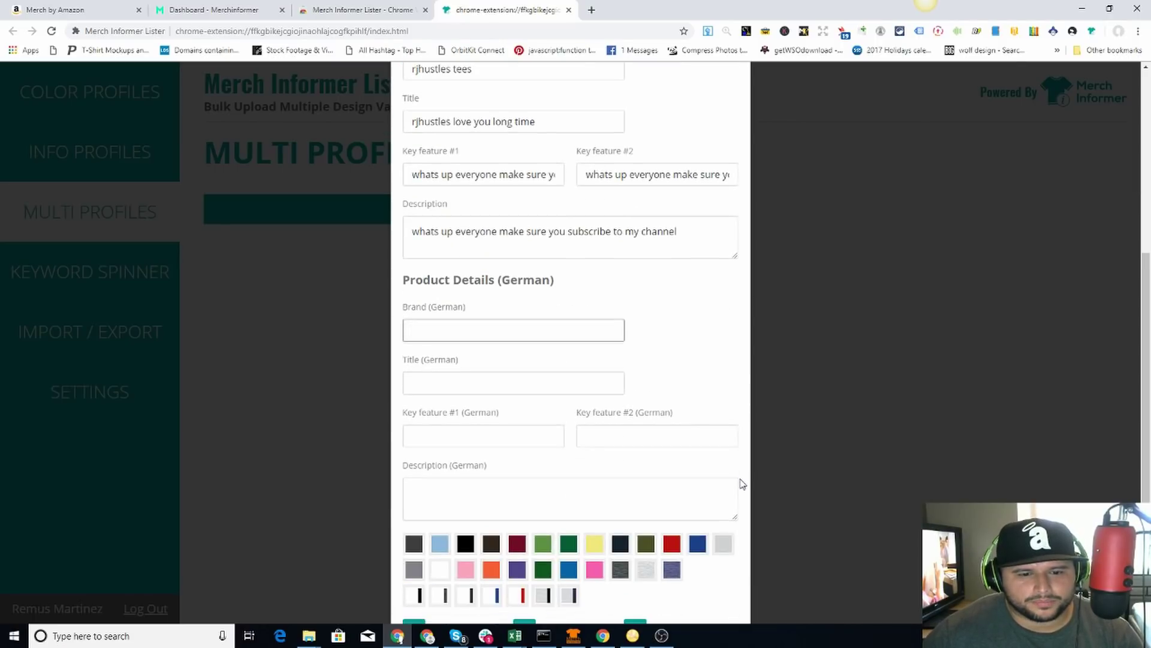
scroll(742, 483, "up", 3)
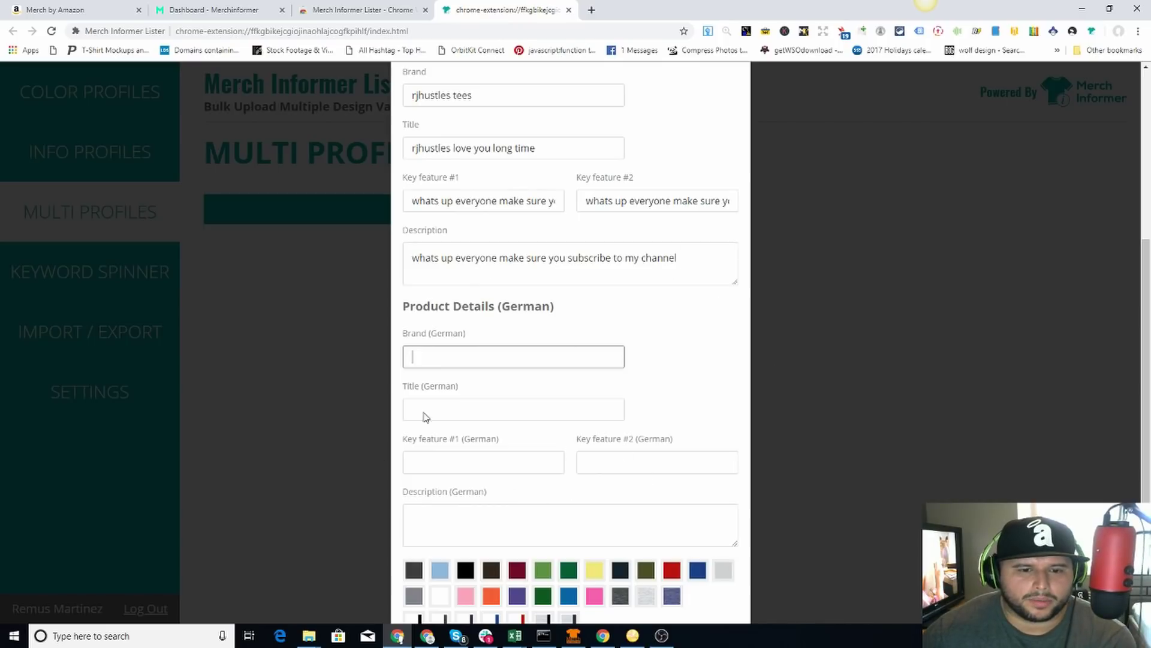
scroll(521, 499, "up", 3)
double_click(446, 273)
key("ctrl+a")
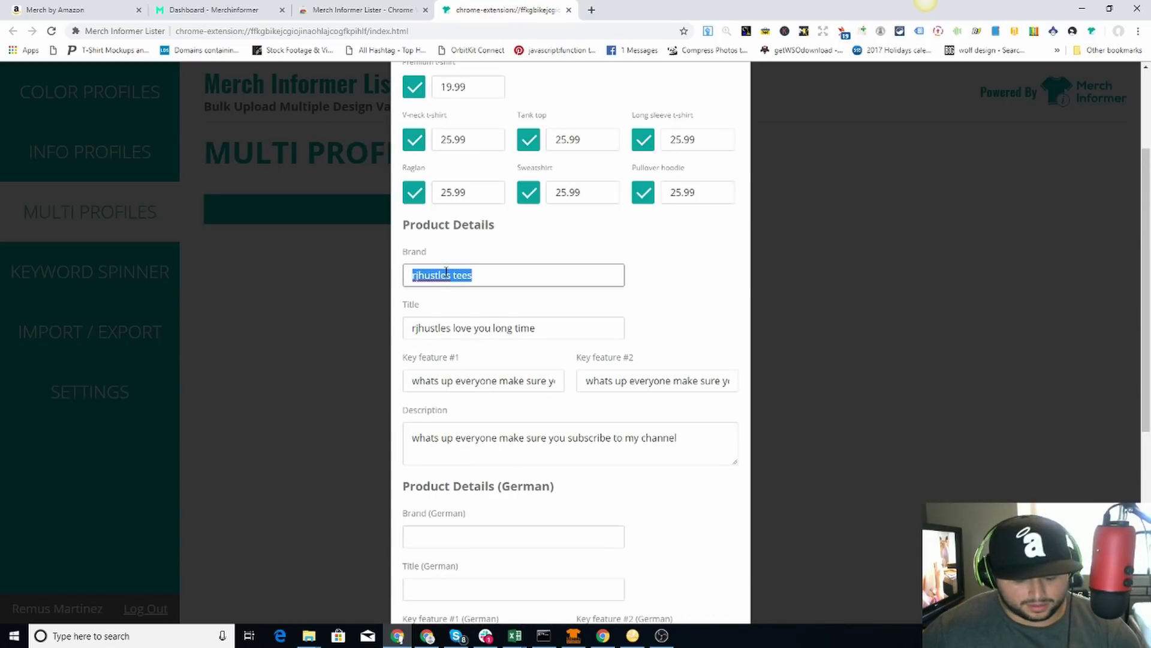
left_click(494, 533)
key("ctrl+v")
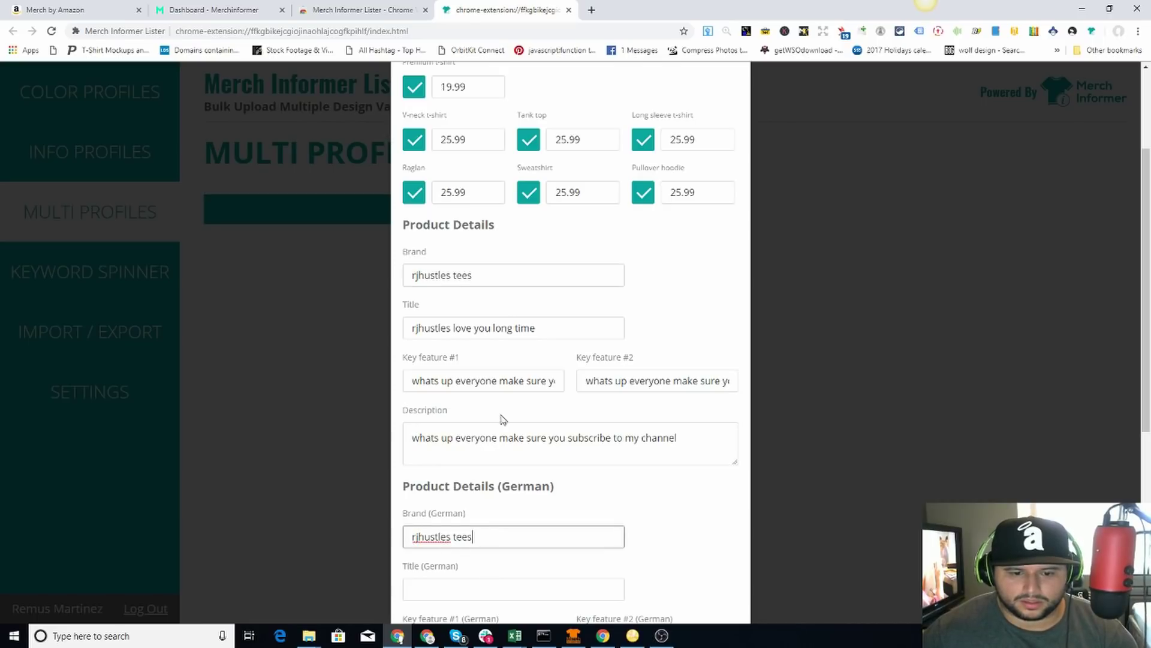
Copy the English title "rjhustles love you long time" into the German title field
double_click(432, 327)
key("ctrl+a")
key("ctrl+c")
scroll(516, 427, "down", 2)
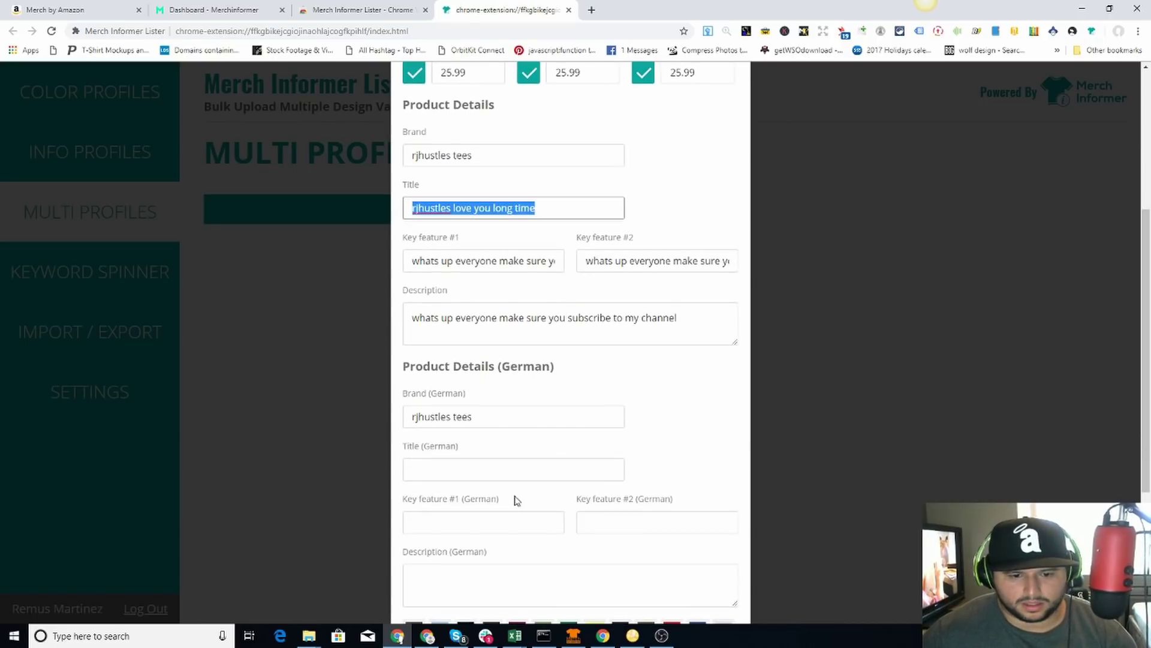
left_click(491, 472)
key("ctrl+v")
Copy the English key feature #2 text into both German key features and the German description
double_click(629, 262)
key("ctrl+a")
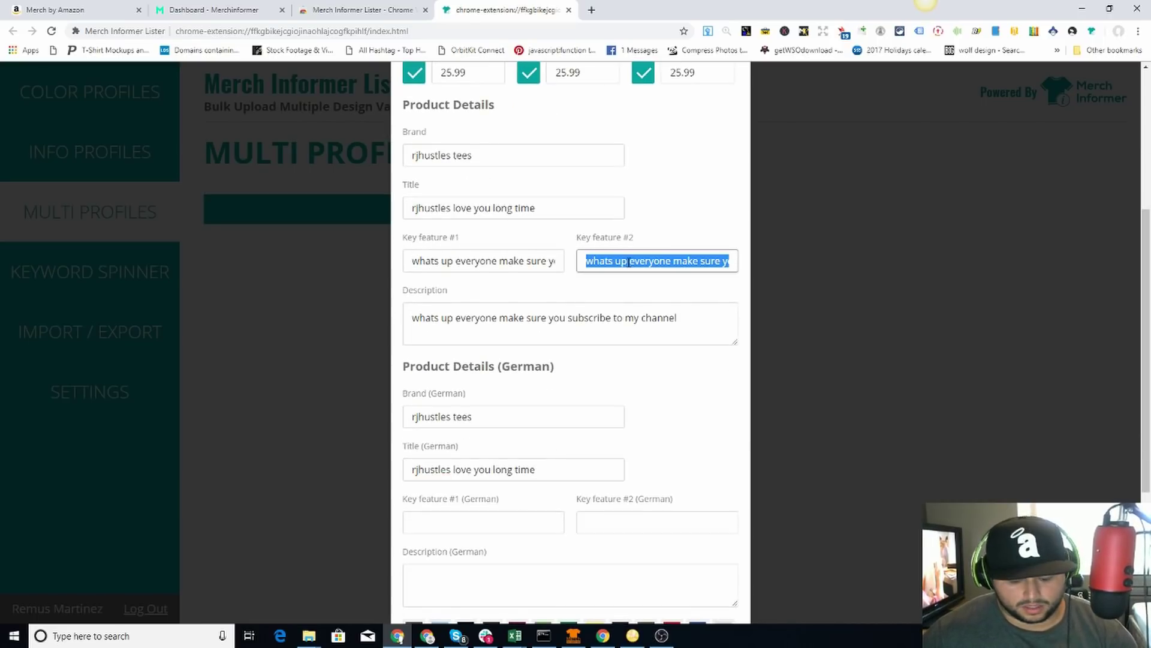
key("ctrl+c")
left_click(639, 521)
key("ctrl+v")
left_click(494, 528)
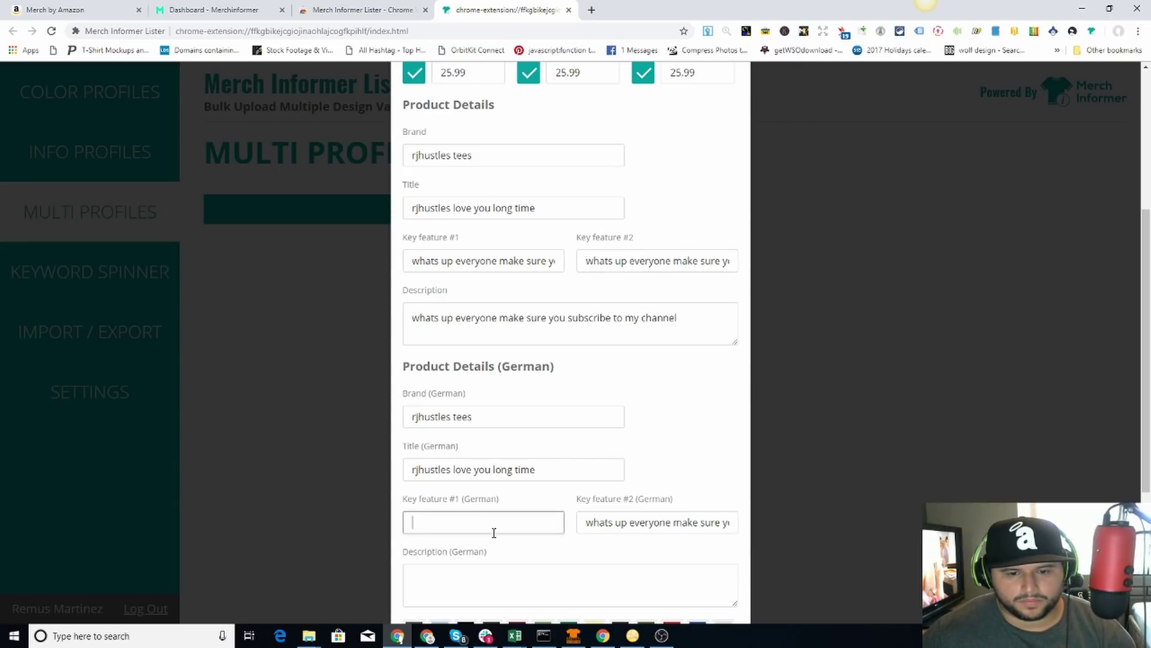
key("ctrl+v")
left_click(503, 571)
key("ctrl+v")
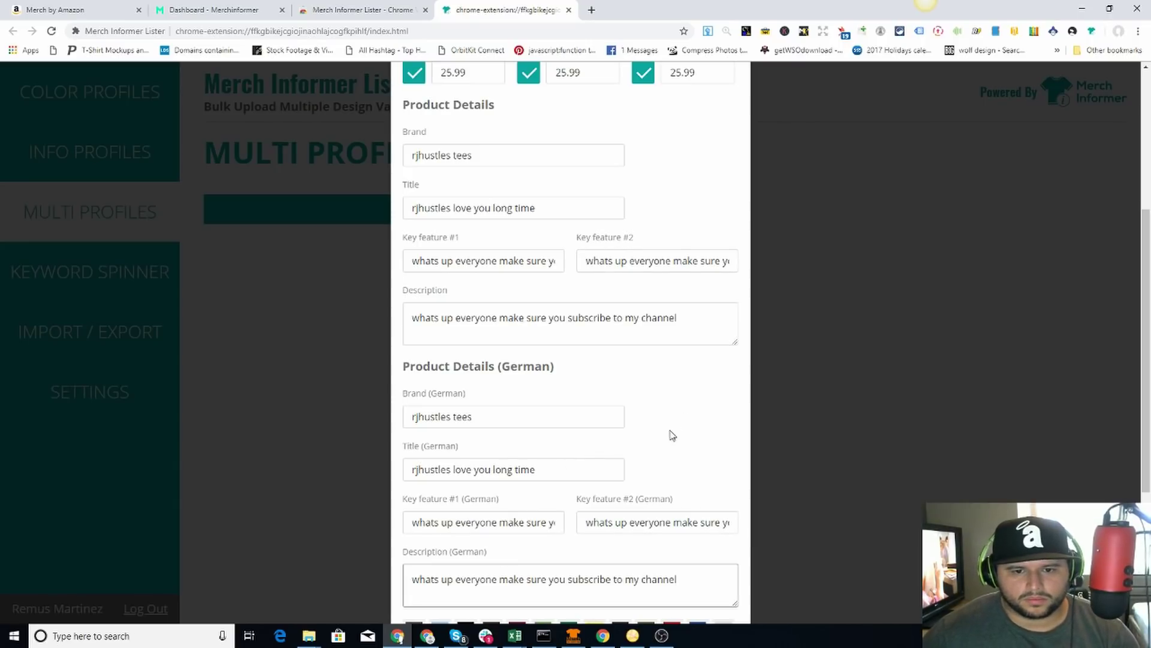
Select the first seven solid shirt colours, from dark grey through KellyGreen, plus the dark navy, dark heather and heather blue swatches
scroll(672, 436, "down", 4)
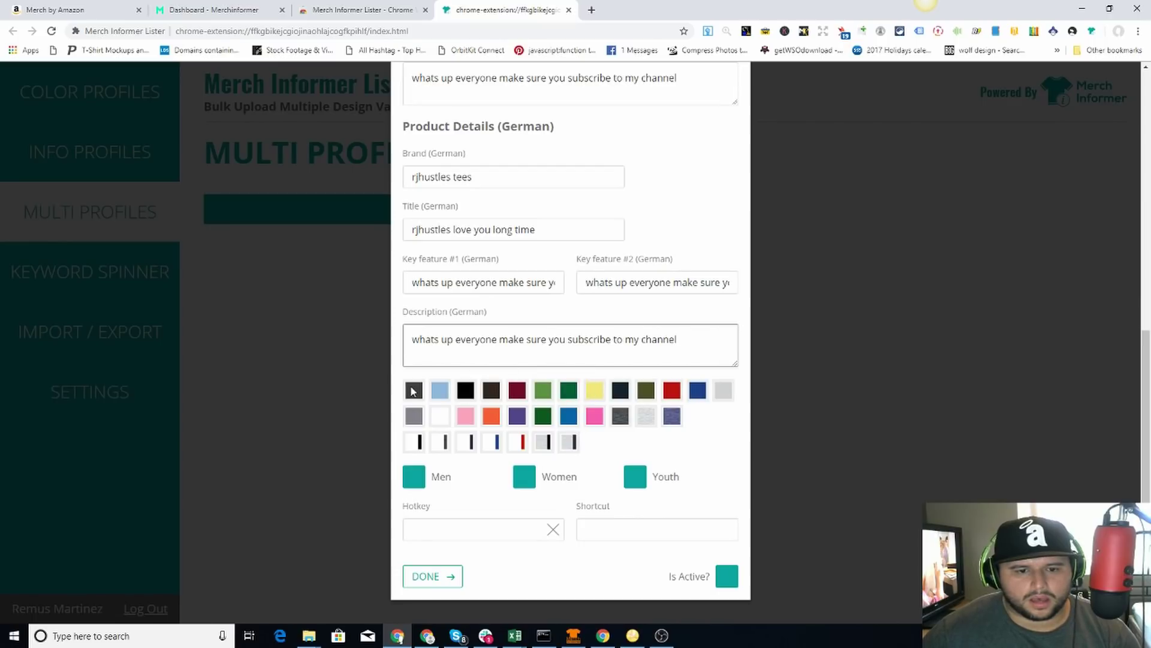
left_click(422, 390)
left_click(440, 390)
left_click(465, 390)
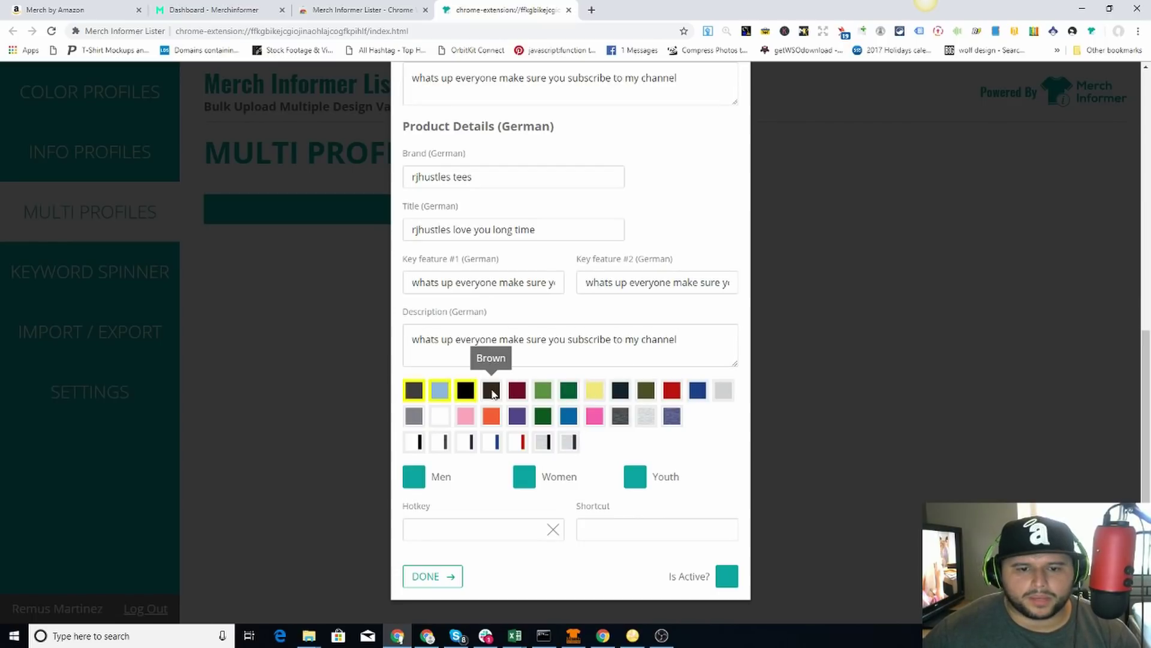
left_click(491, 391)
left_click(516, 390)
left_click(543, 391)
left_click(569, 390)
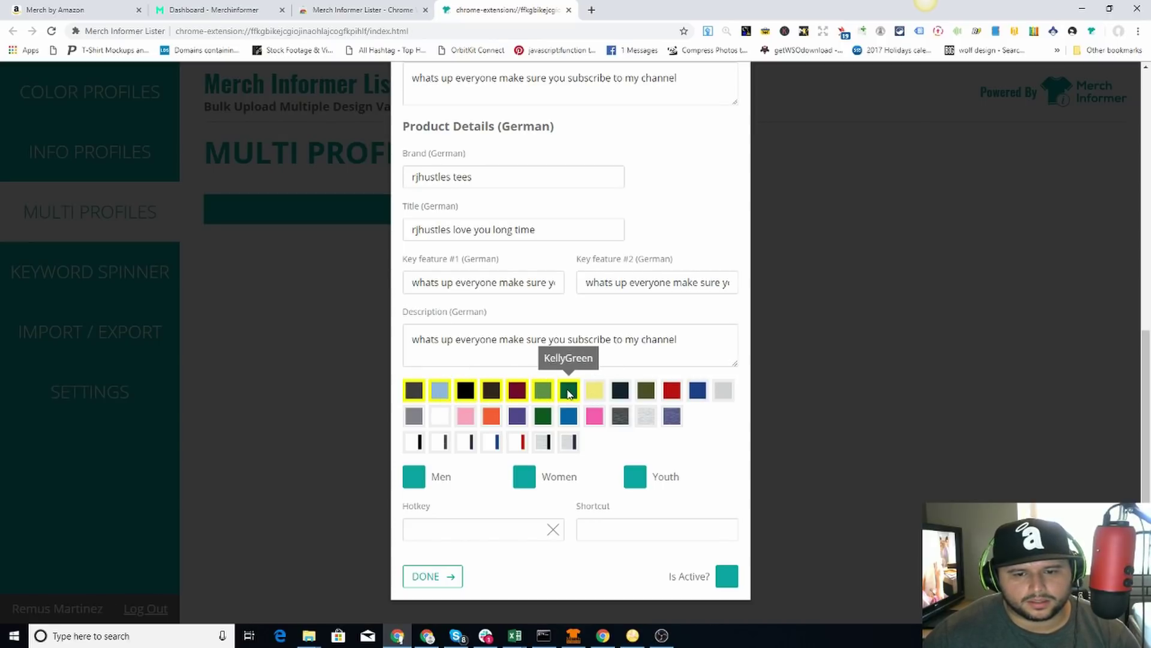
left_click(620, 390)
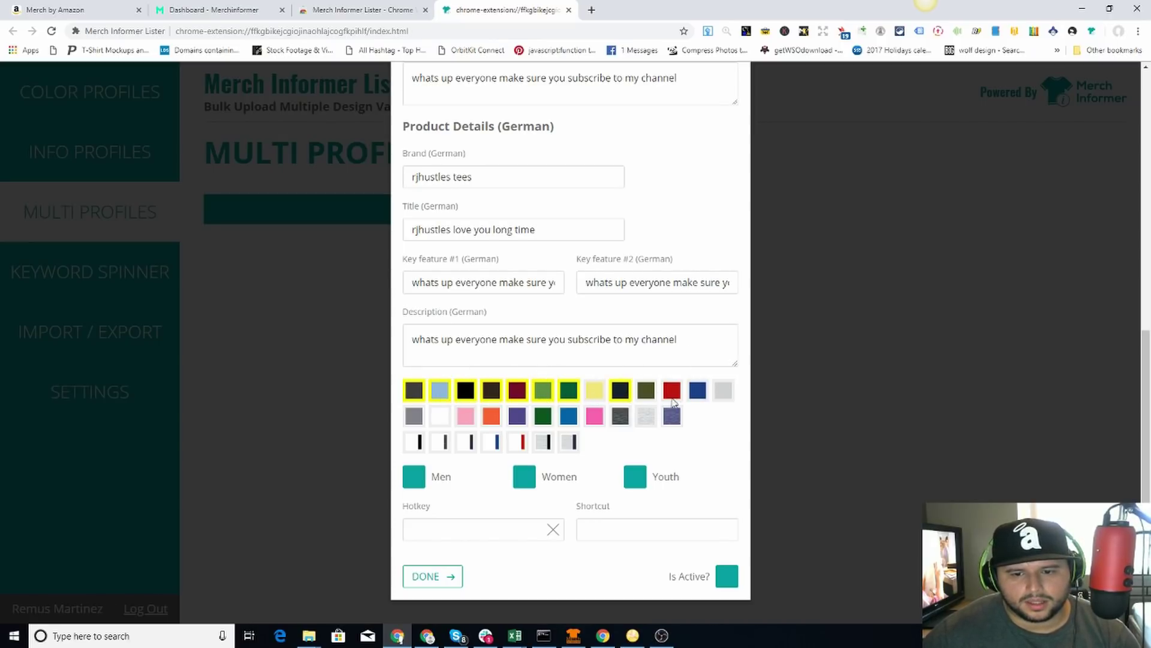
left_click(671, 416)
left_click(622, 415)
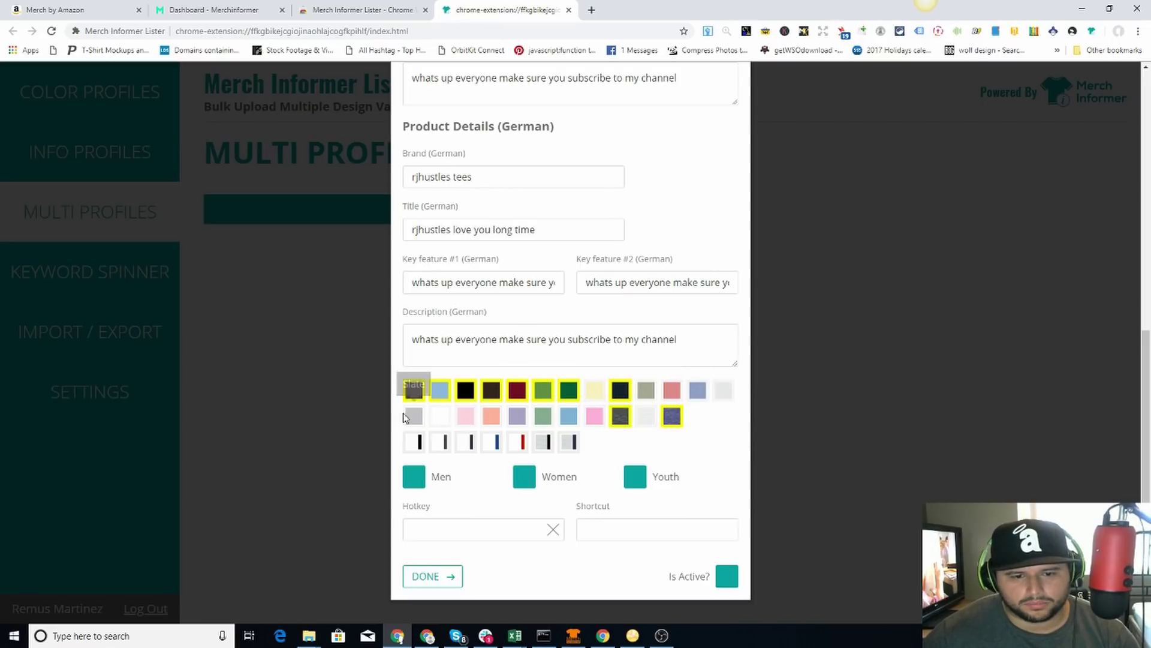
Select all seven two-tone shirt colours, including Dark Heather White
left_click(571, 447)
left_click(543, 447)
left_click(516, 447)
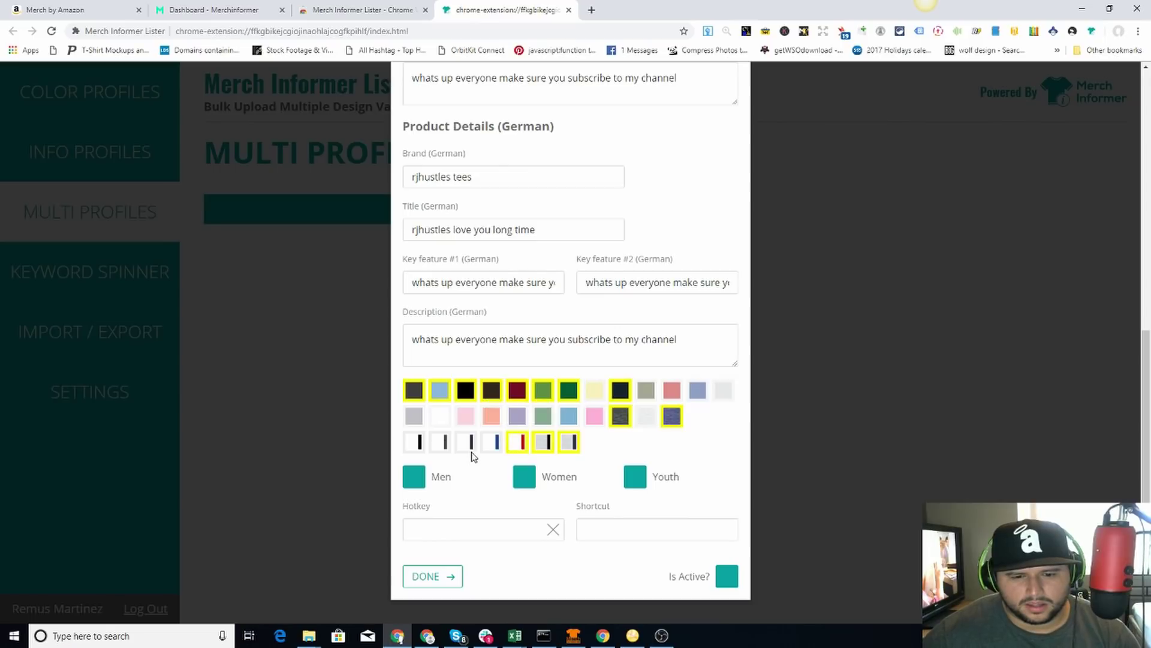
left_click(492, 450)
left_click(466, 448)
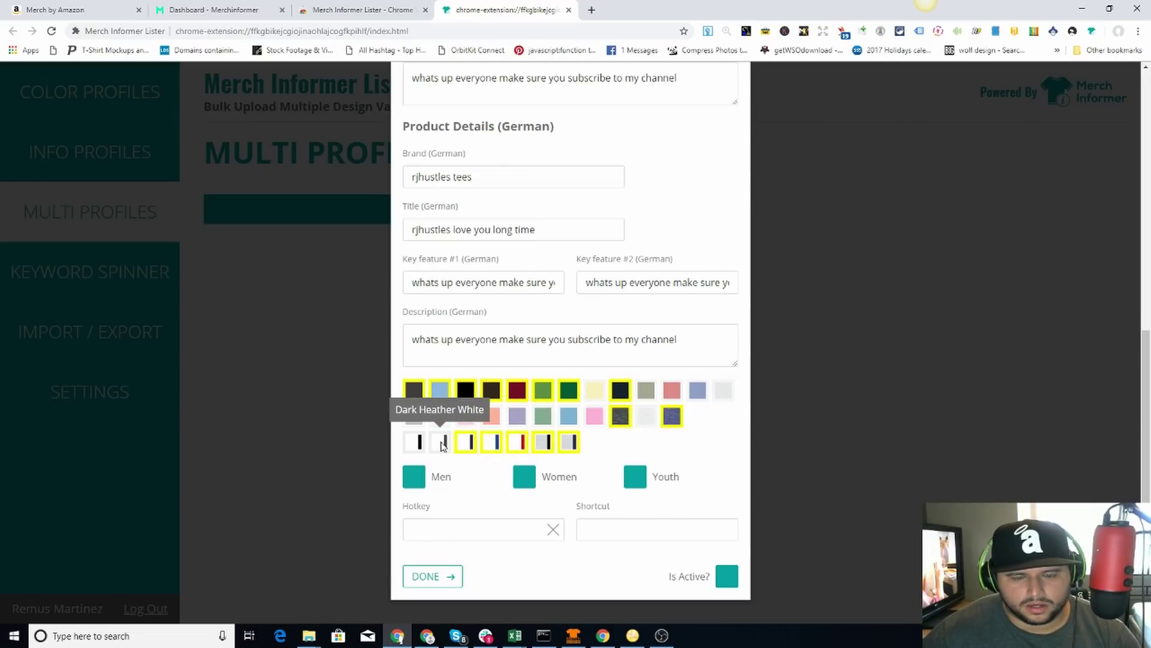
left_click(440, 447)
left_click(422, 444)
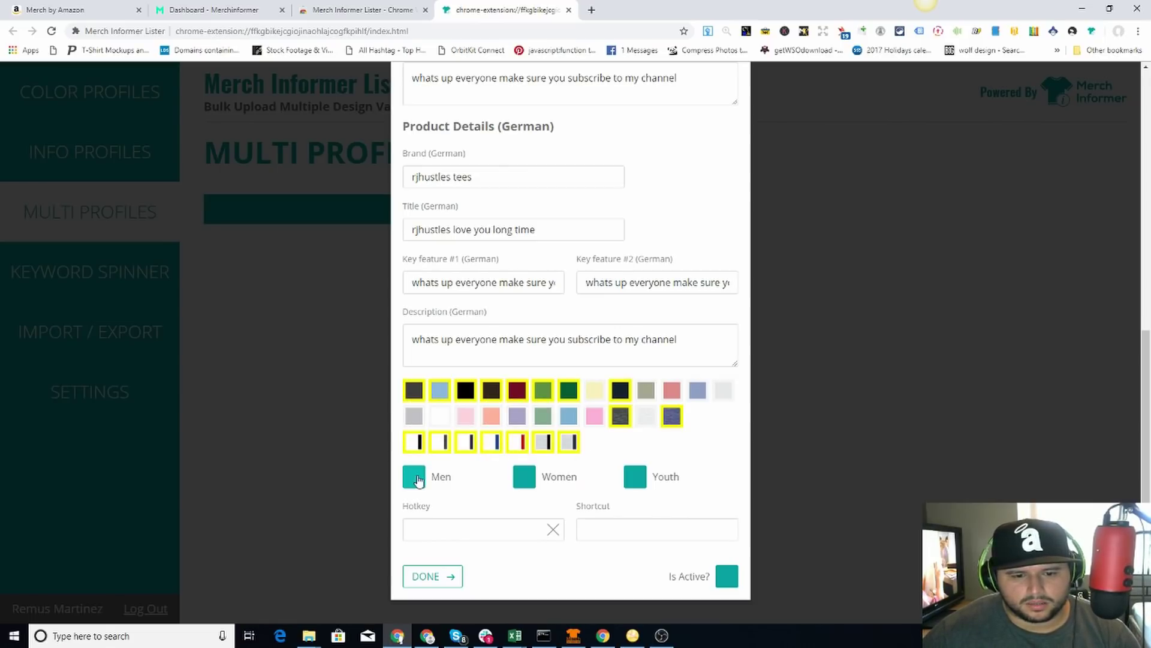
Enable the Men, Women and Youth fit types for the profile
left_click(414, 478)
left_click(525, 480)
left_click(636, 478)
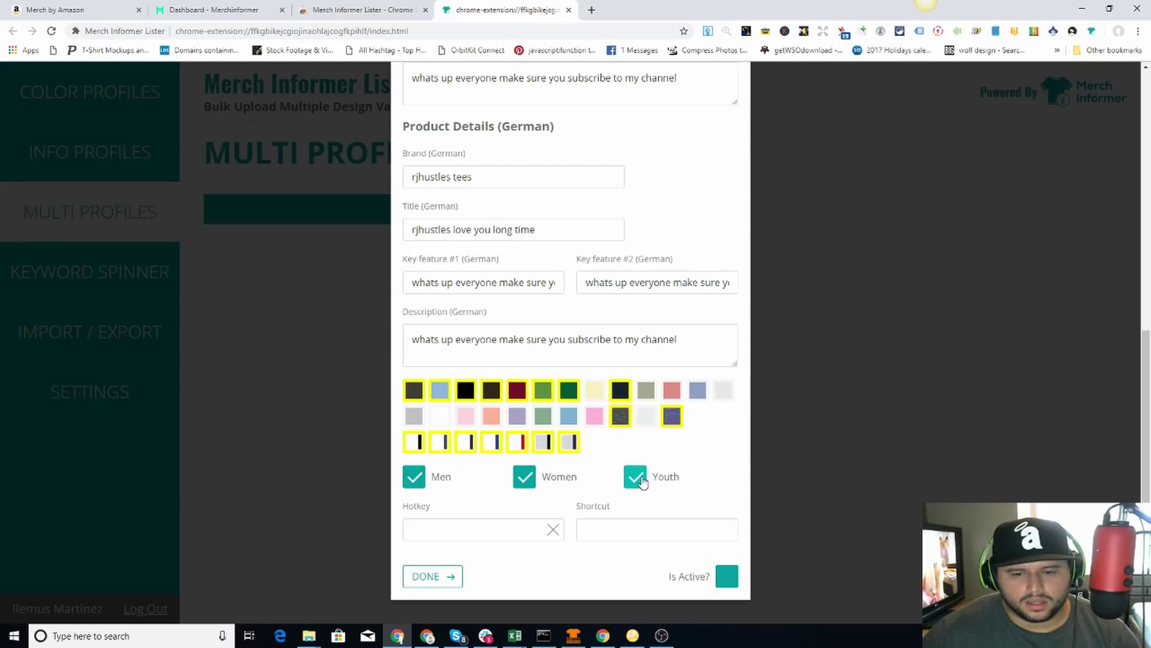
Assign the hotkey Shift+T to the profile and mark it as active
left_click(476, 530)
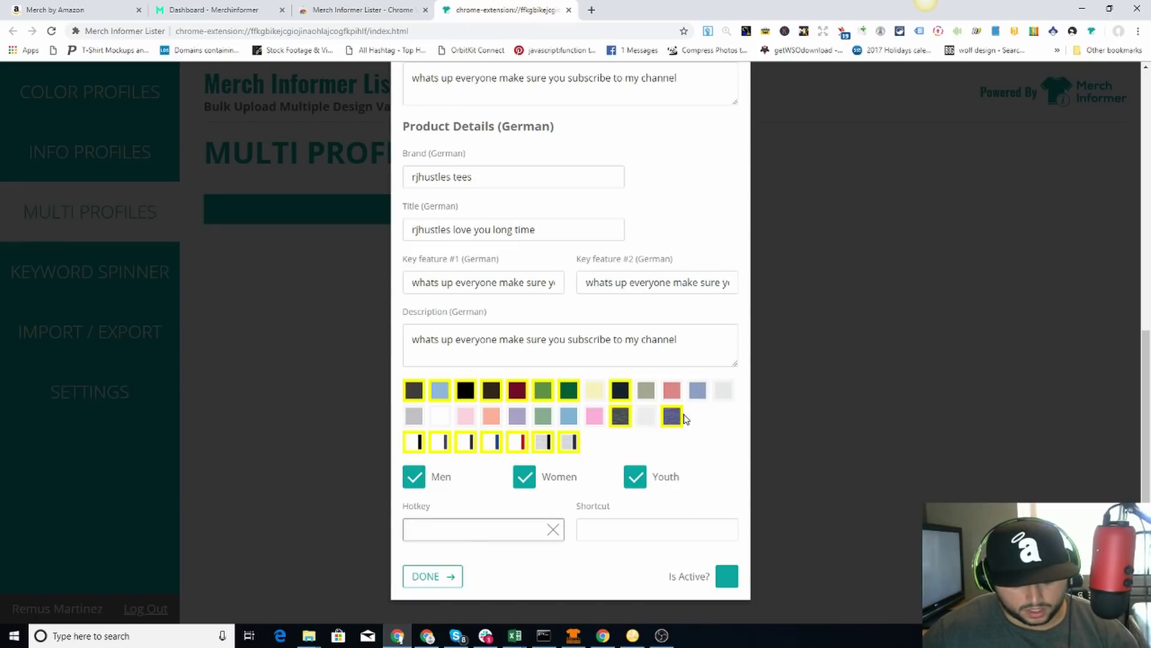
key("shift+t")
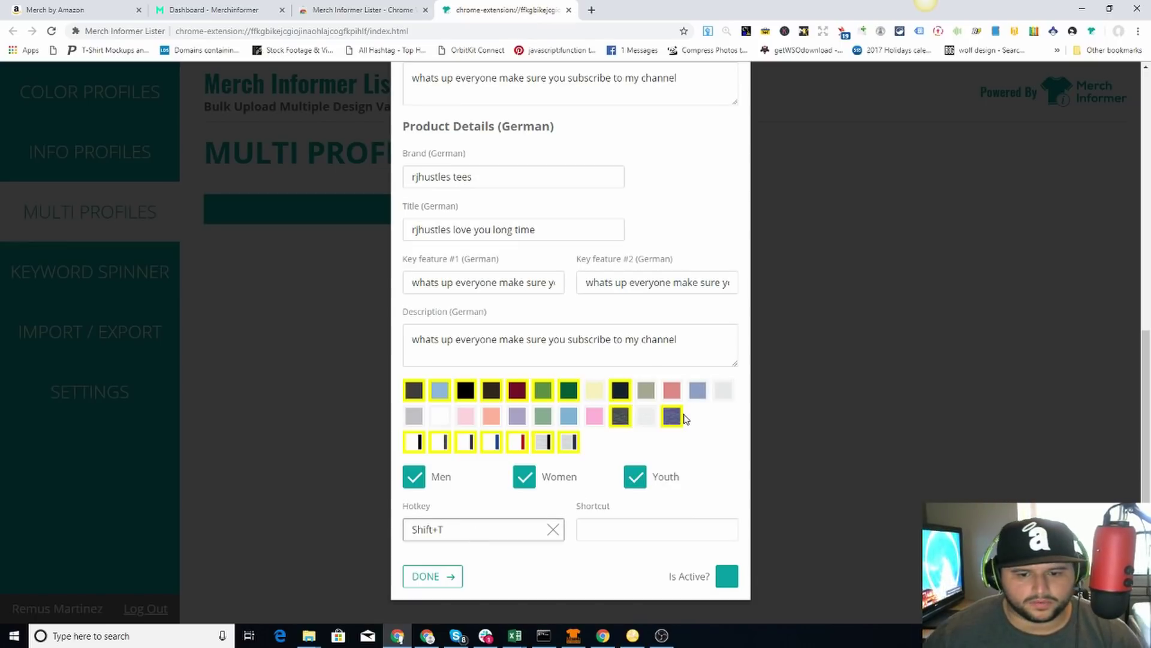
left_click(730, 579)
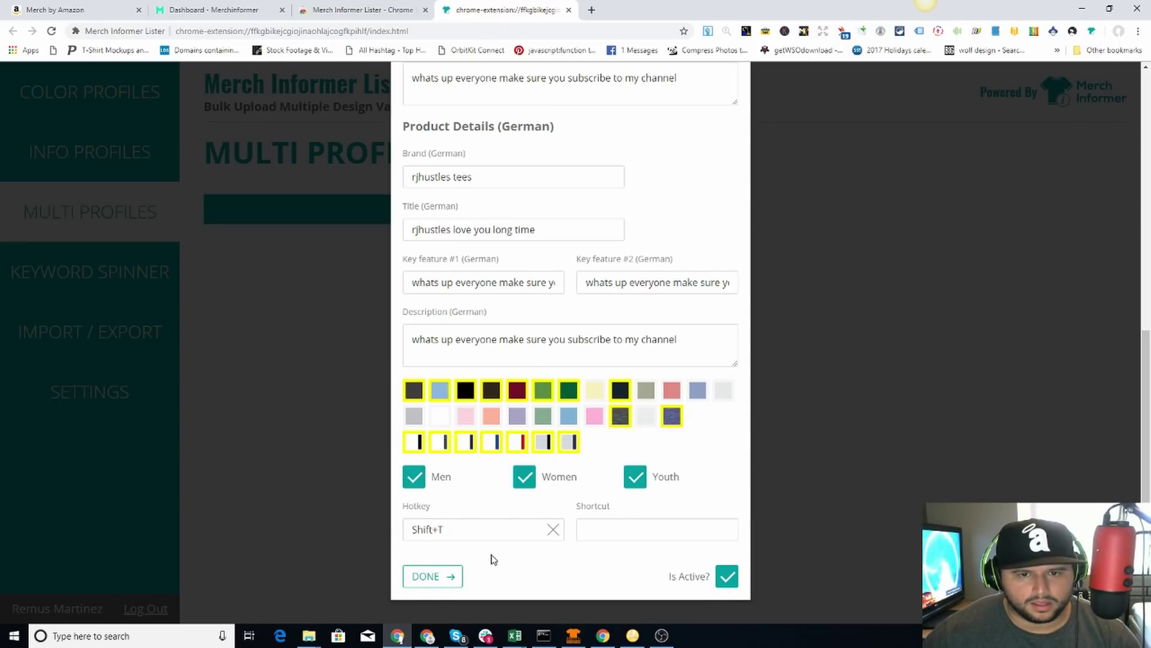
Review the filled-in profile details and try to save the multi profile
scroll(538, 485, "up", 9)
scroll(632, 517, "down", 8)
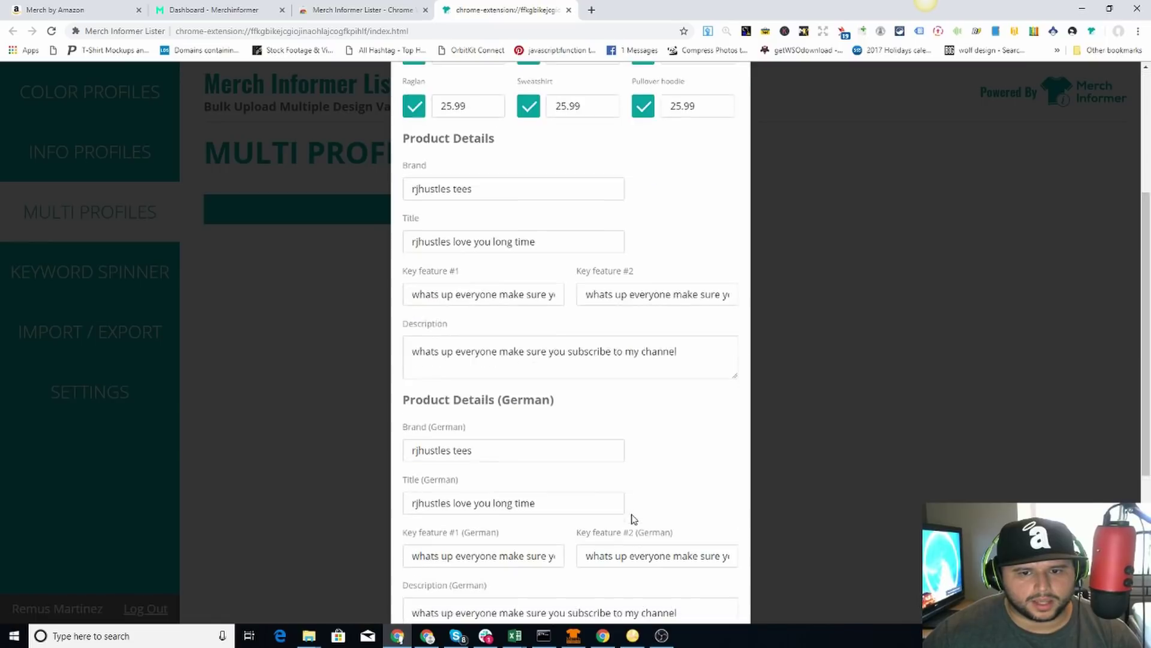
scroll(632, 517, "down", 1)
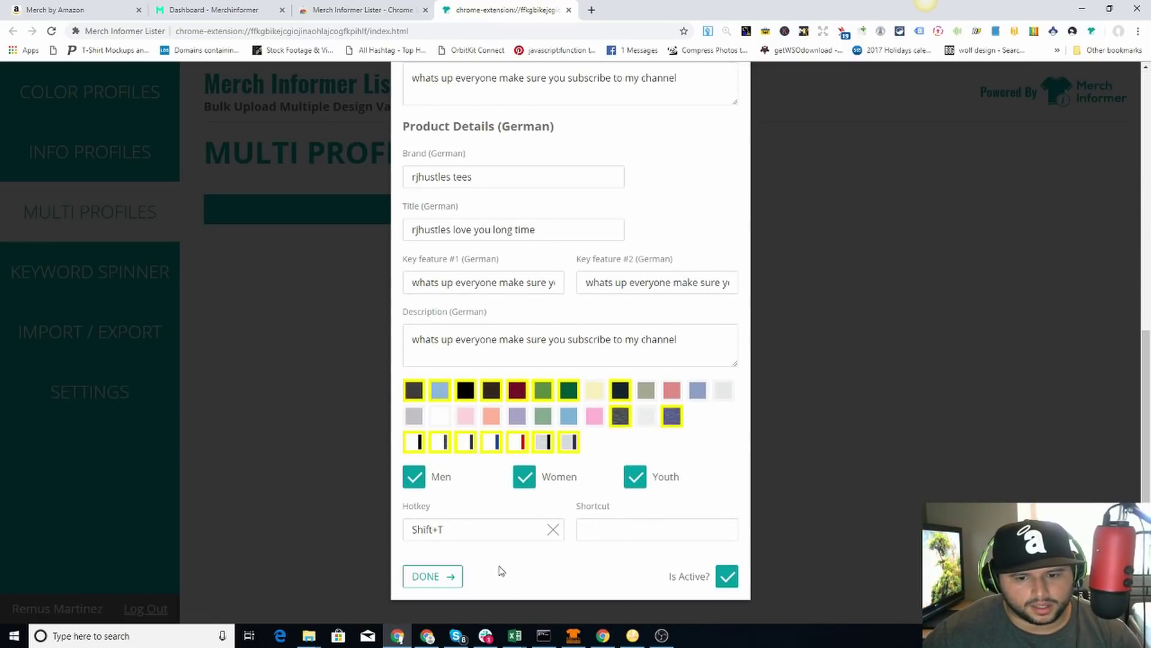
left_click(424, 576)
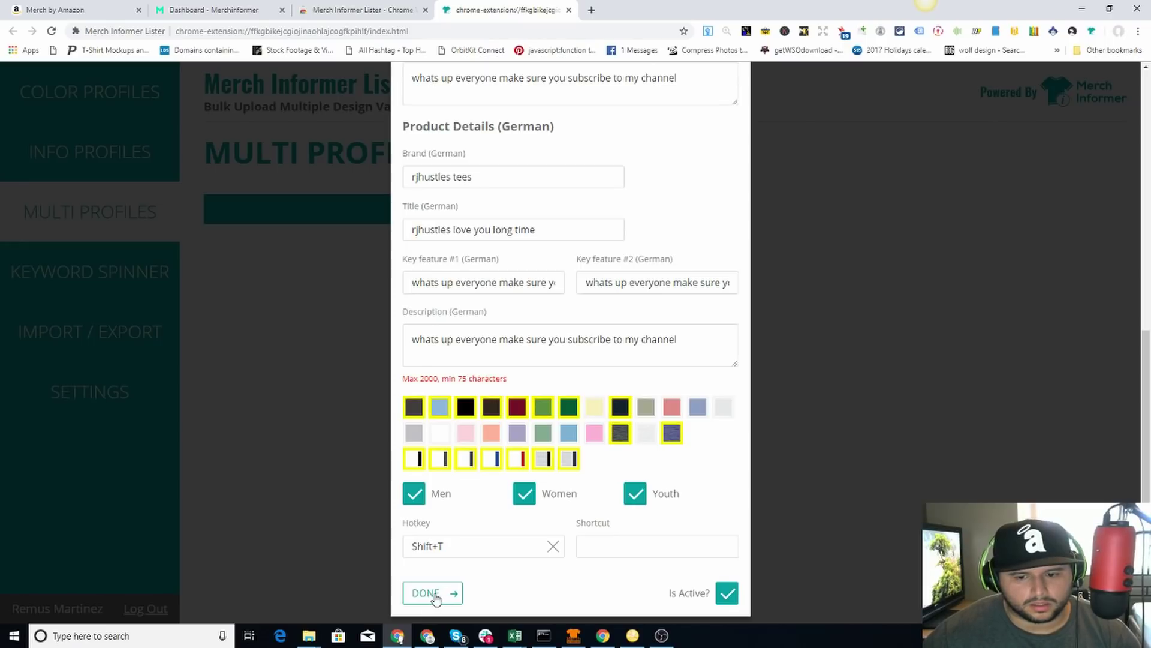
Append ". Thank you everyone" to the English Key feature #2 text of the multi profile
scroll(714, 541, "up", 6)
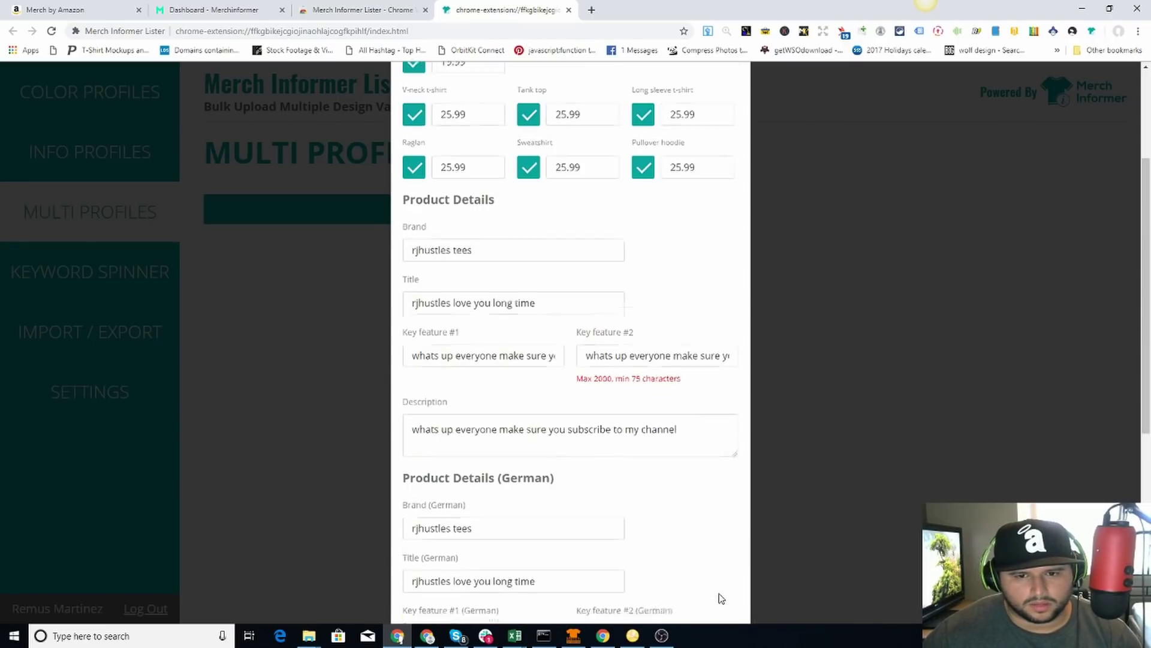
left_click(663, 364)
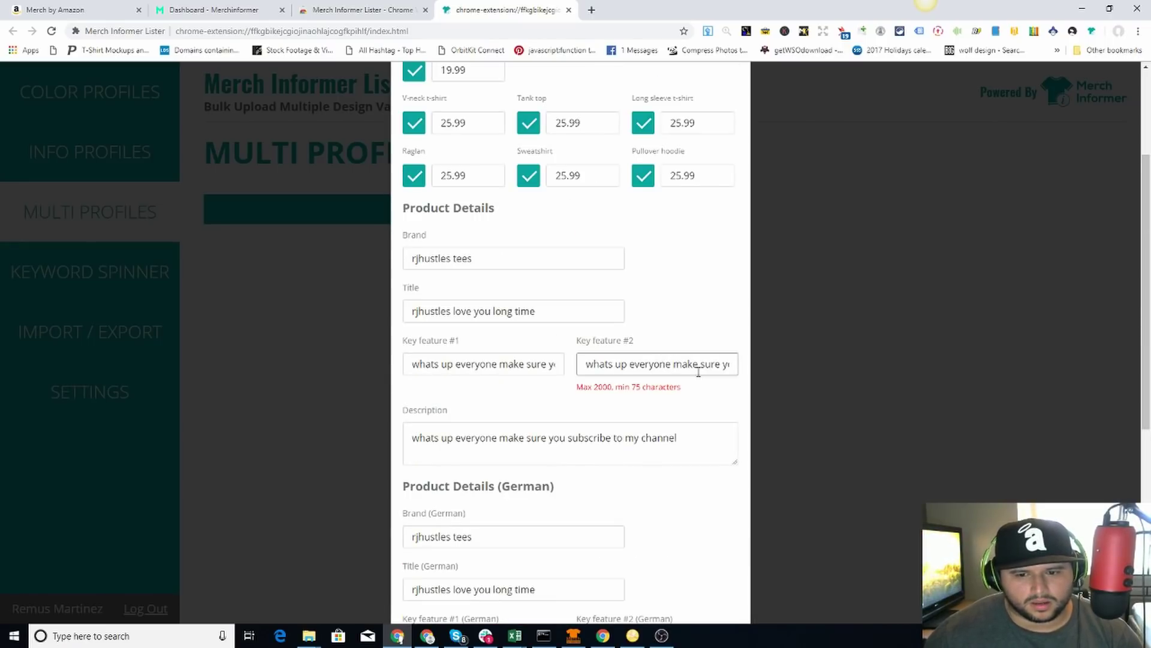
key("Right")
key("Right")
key("Right")
key("Right")
key("Right")
key("Right")
key("Right")
key("Right")
key("Right")
key("Right")
key("Right")
key("Right")
key("Right")
key("Right")
key("Right")
key("Right")
key("Right")
key("Right")
key("Right")
key("Right")
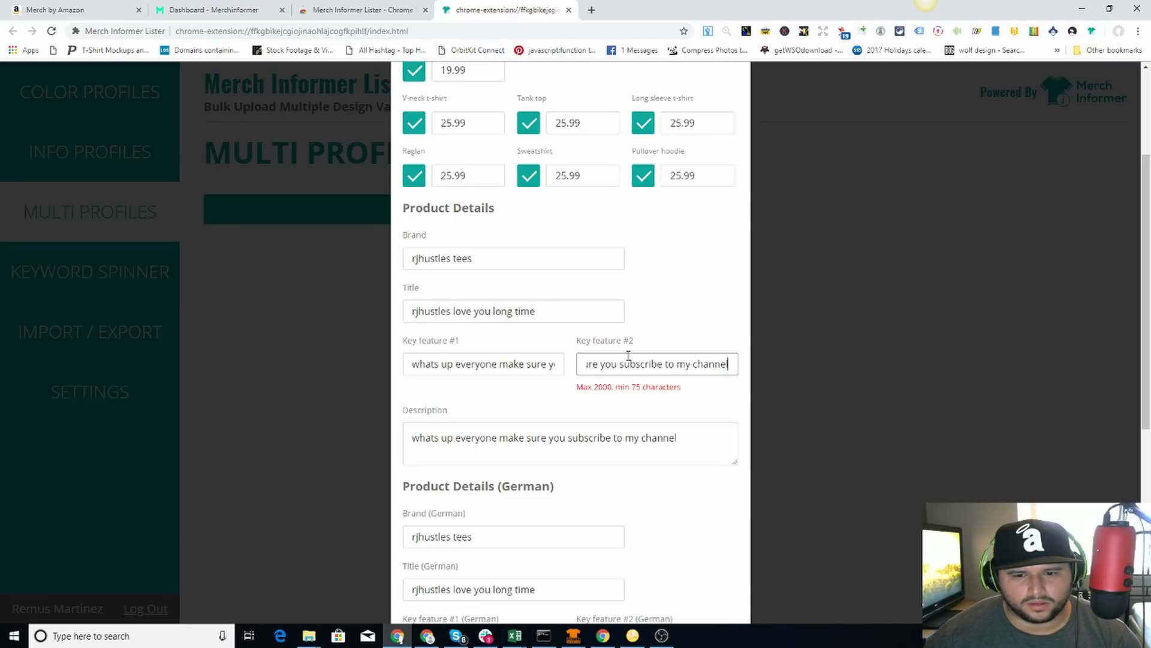
left_click(509, 364)
left_click(708, 366)
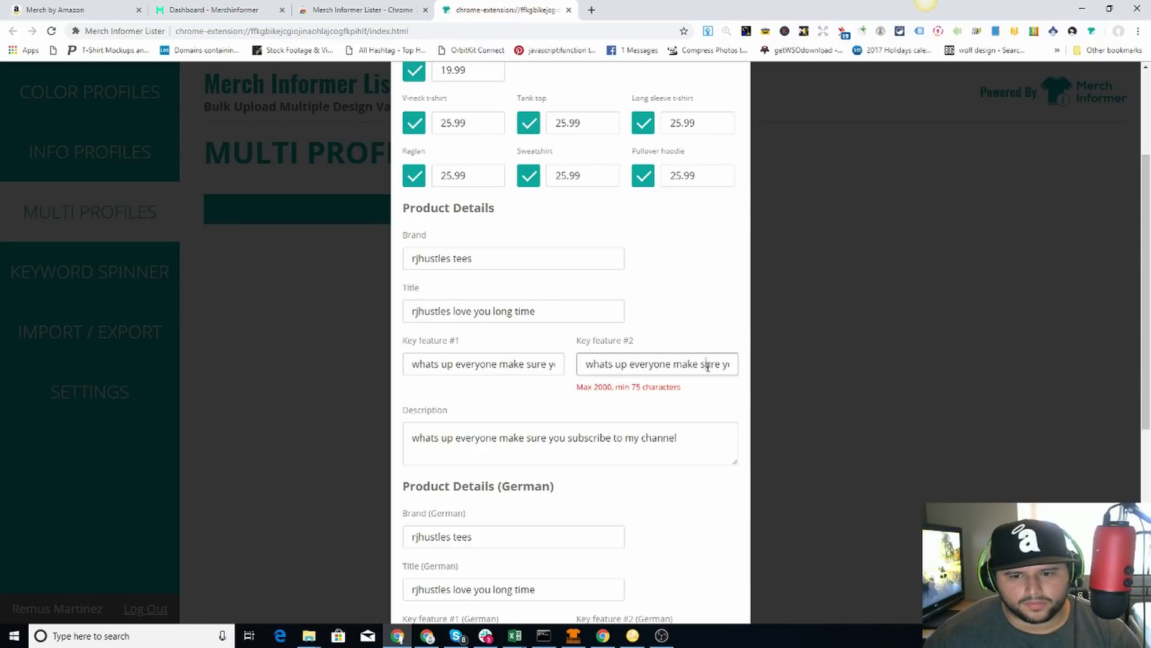
key("Right")
key("Right")
key("Right")
key("Right")
key("Right")
key("Right")
key("Right")
key("Right")
key("Right")
key("Right")
key("Right")
key("Right")
key("Right")
key("Right")
key("Right")
key("Right")
key("Right")
key("Right")
key("Right")
key("Right")
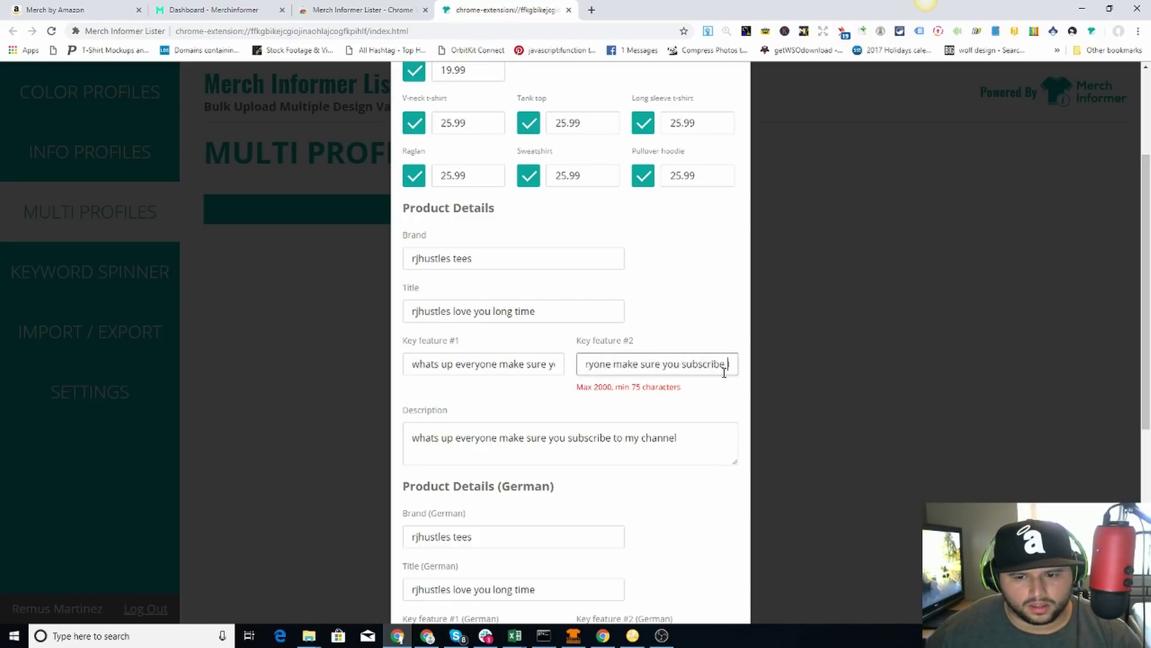
type(". T")
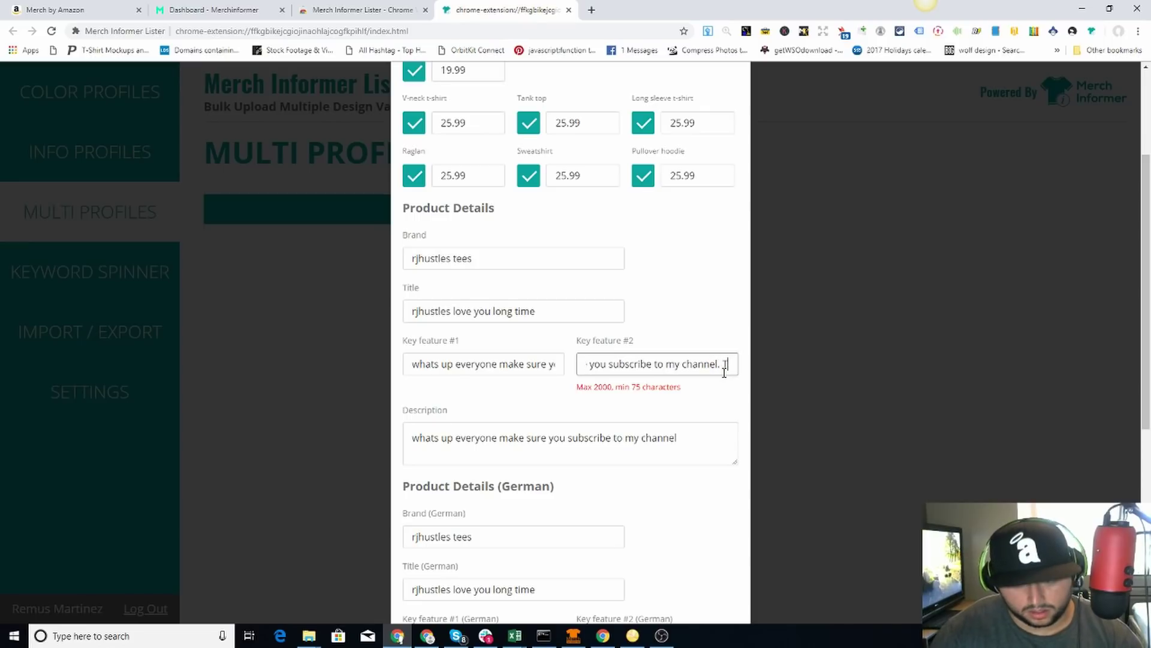
type("hank you")
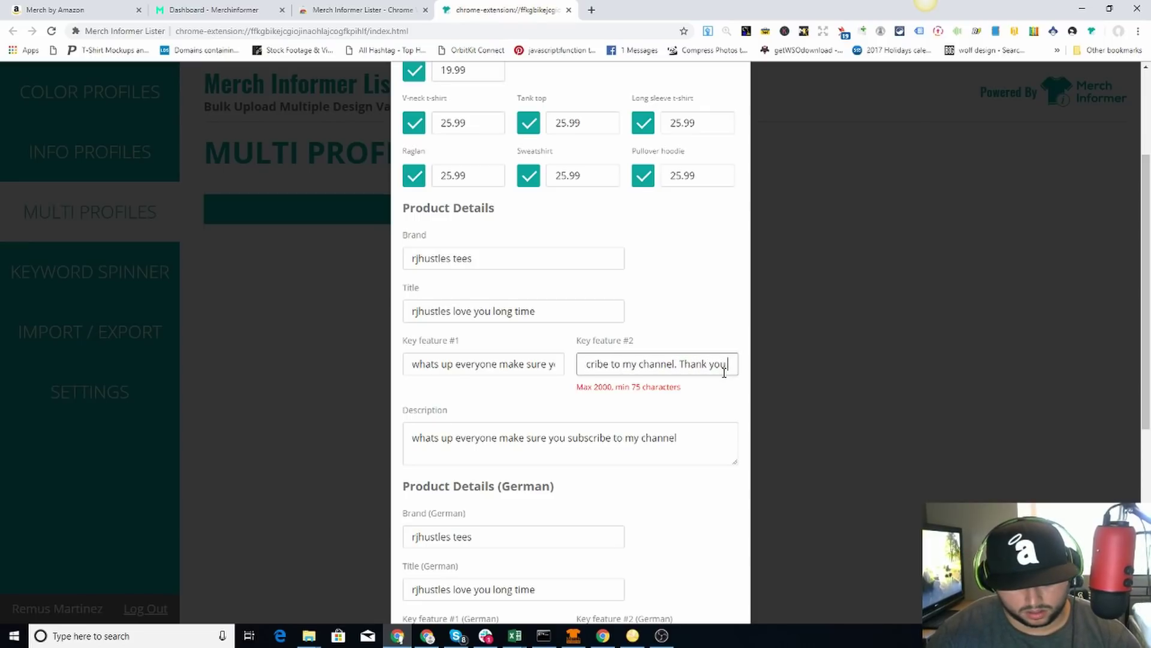
type(" everyone")
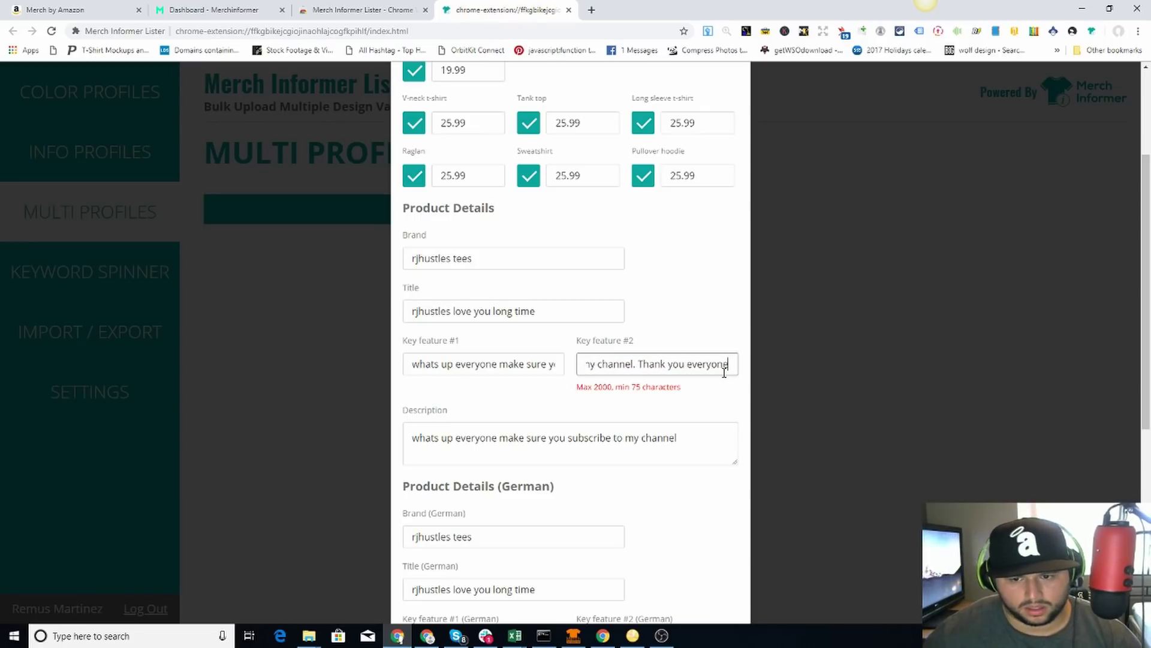
left_click(740, 288)
Copy the English Key feature #2 text and add it after a period at the end of the English description
scroll(727, 596, "down", 5)
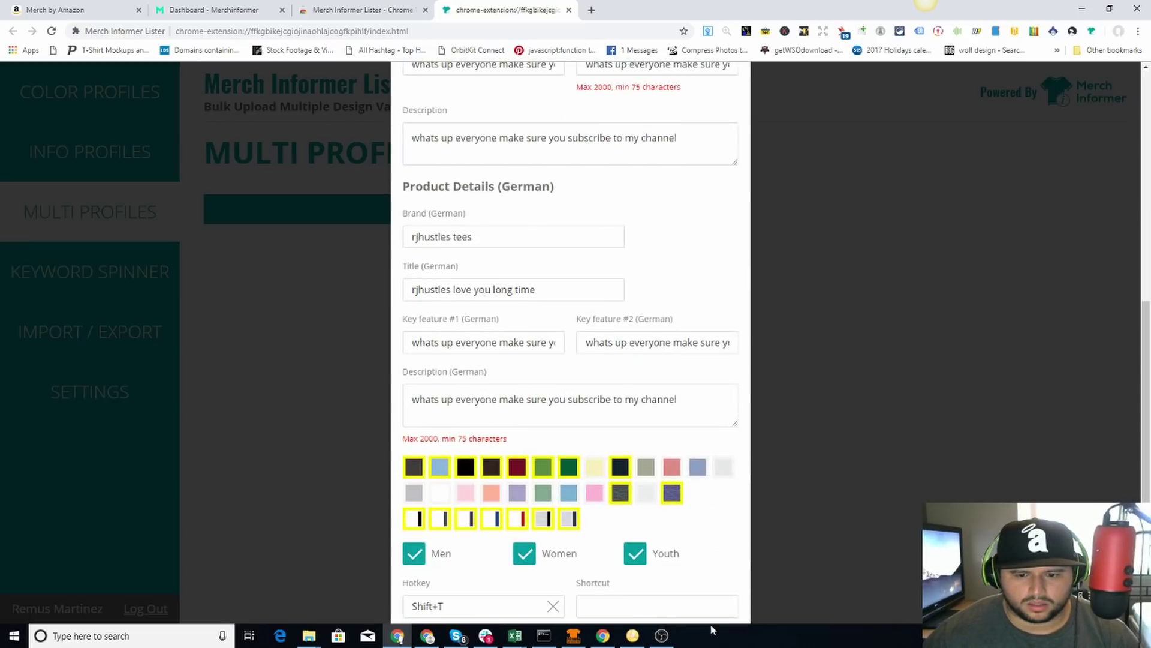
scroll(711, 553, "down", 2)
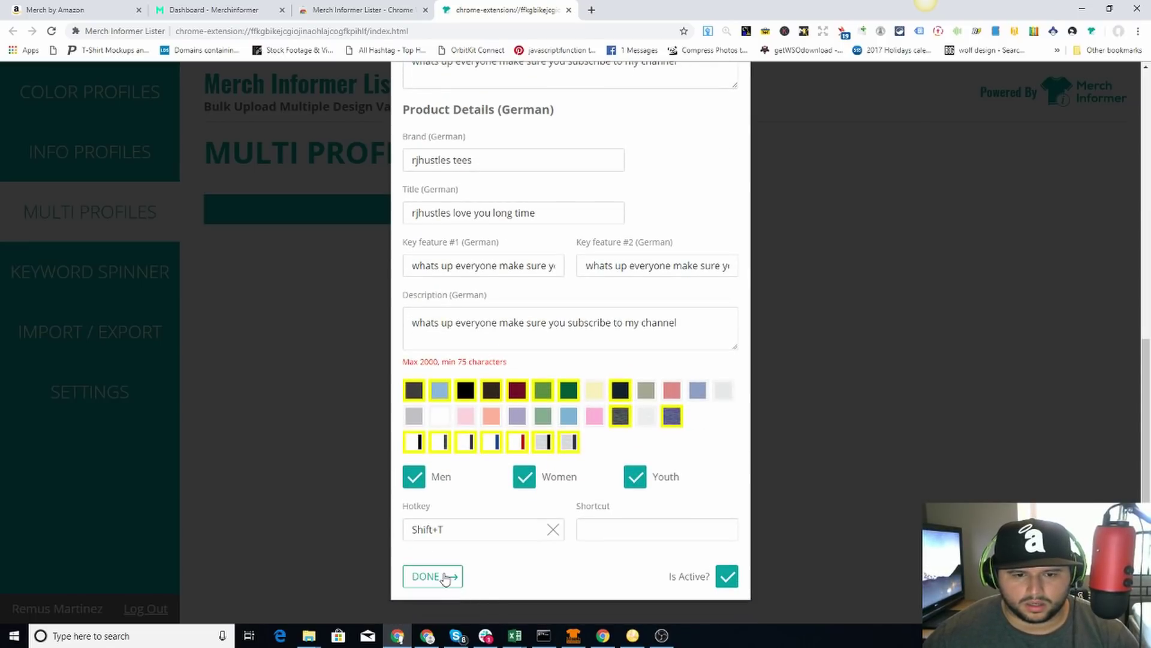
scroll(521, 357, "up", 5)
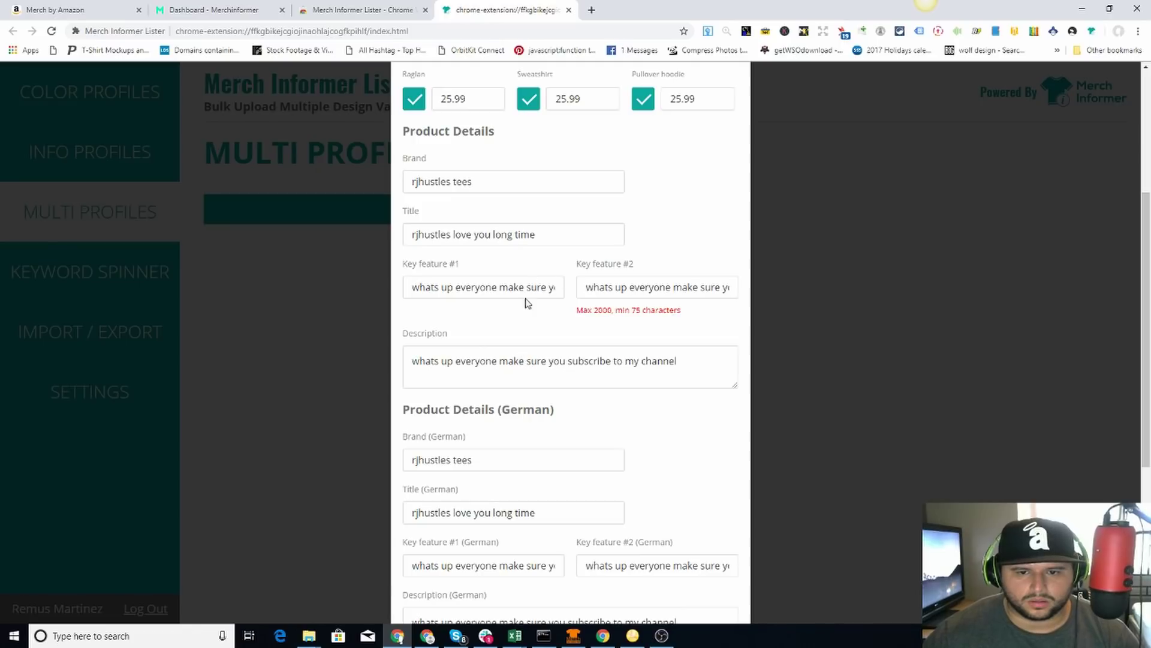
triple_click(665, 292)
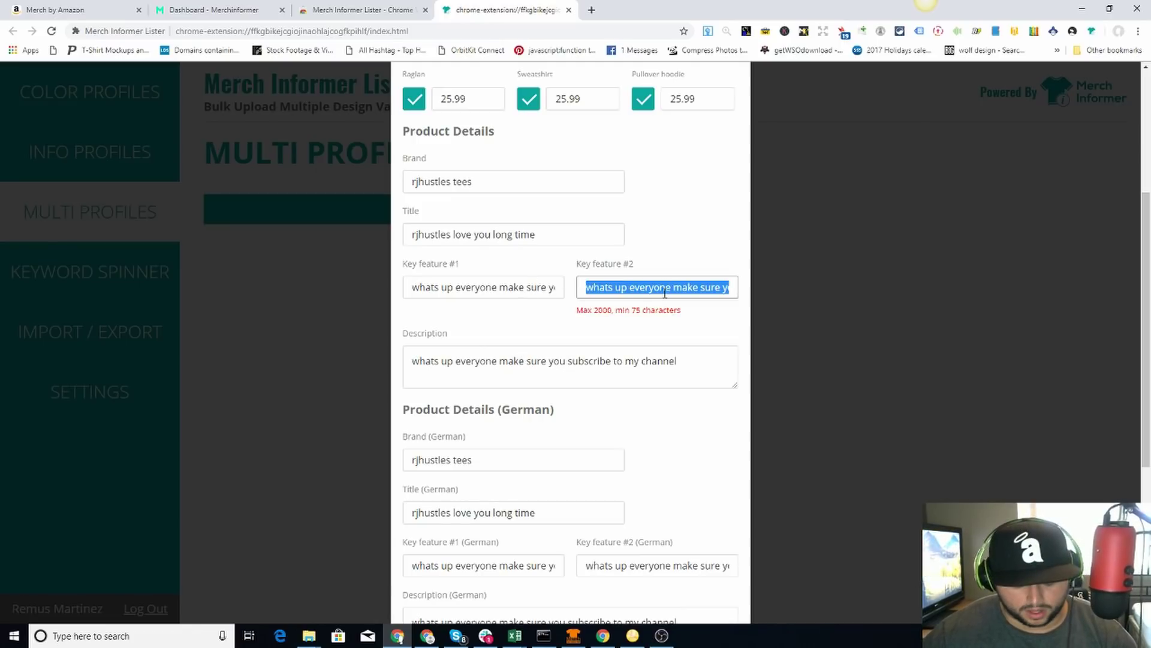
left_click(682, 361)
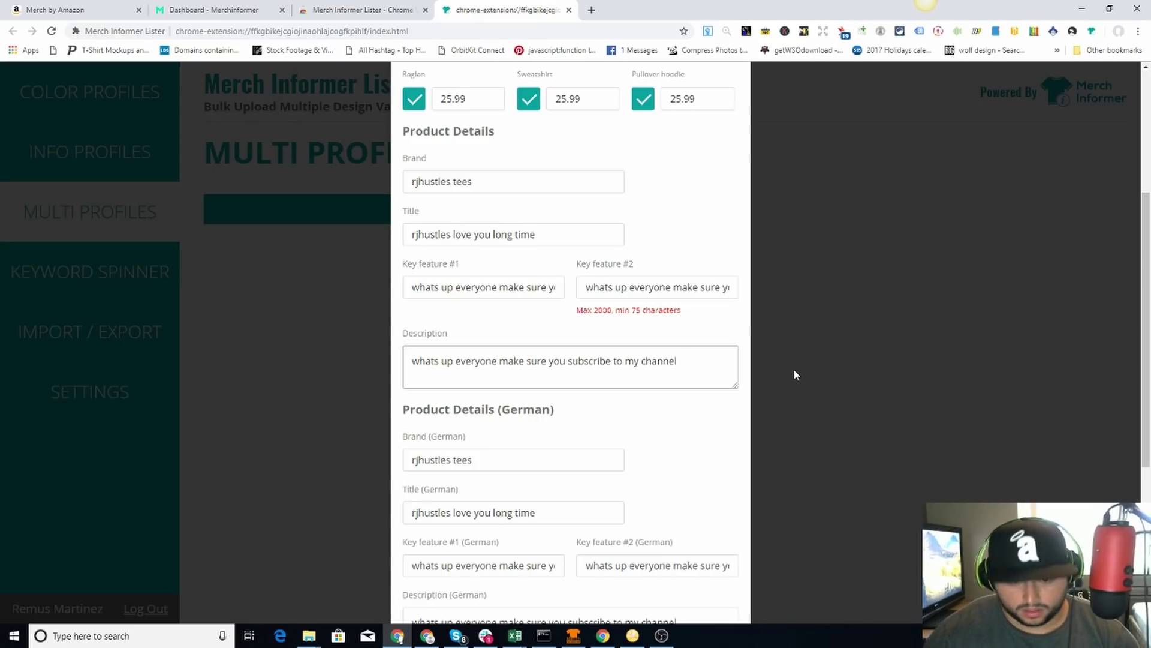
type(".")
type("whats up everyone make sure you subscribe to my channel. Thank you everyone")
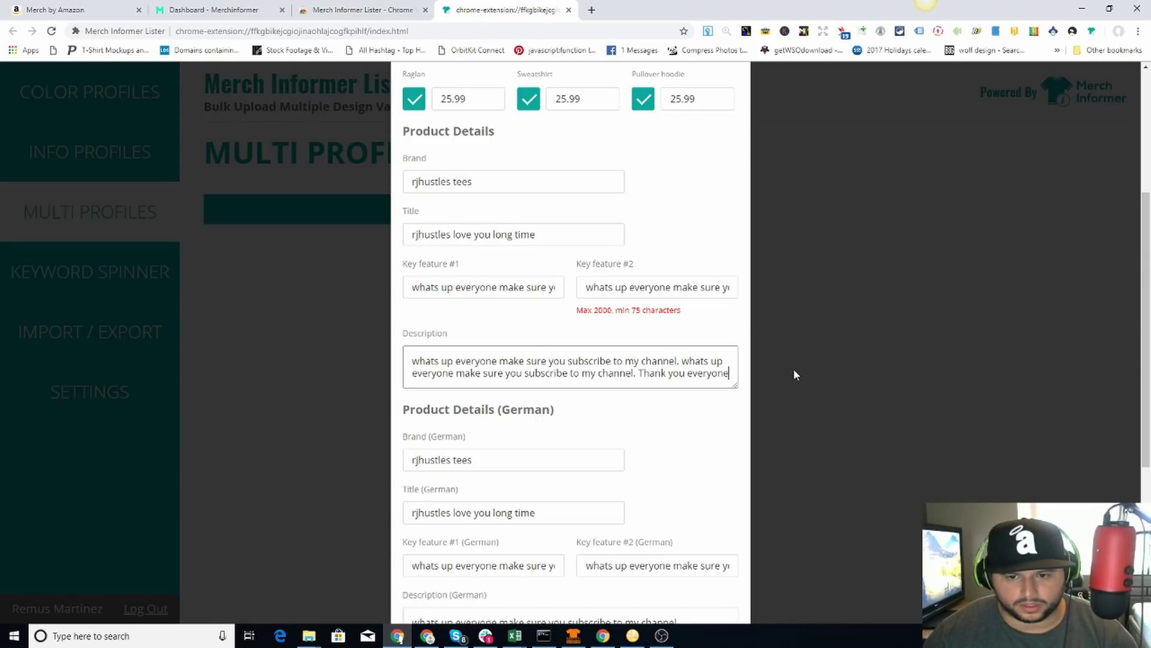
Replace the German description with a copy of the extended English description and save the multi profile
triple_click(577, 363)
key("ctrl+c")
scroll(577, 362, "down", 5)
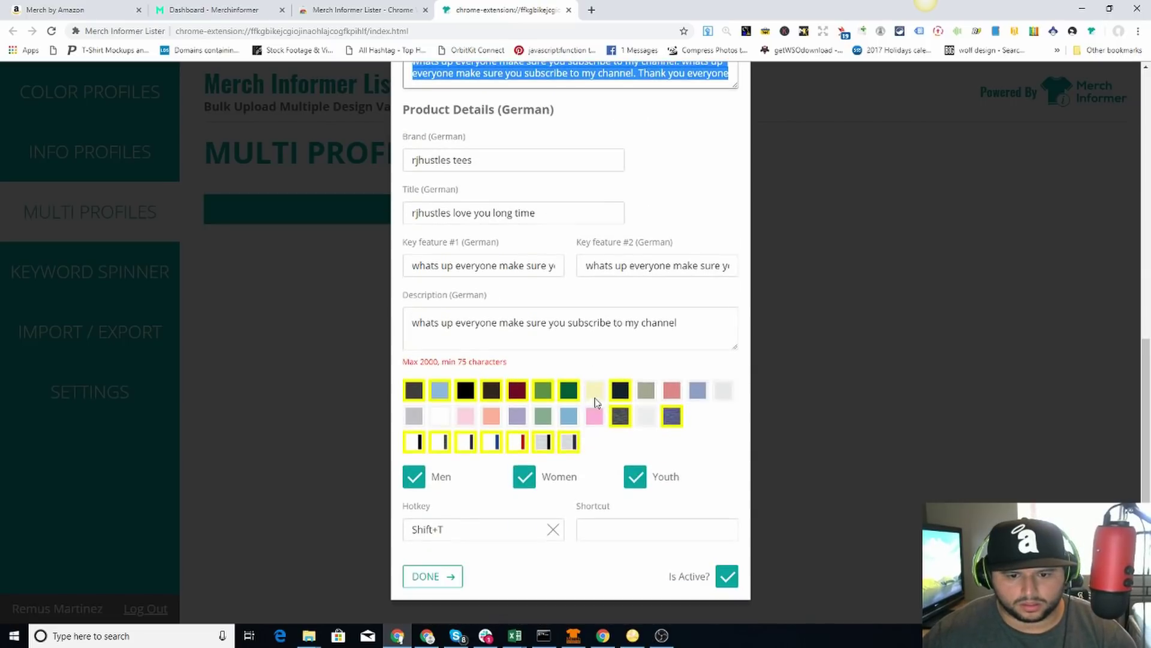
triple_click(536, 322)
key("ctrl+v")
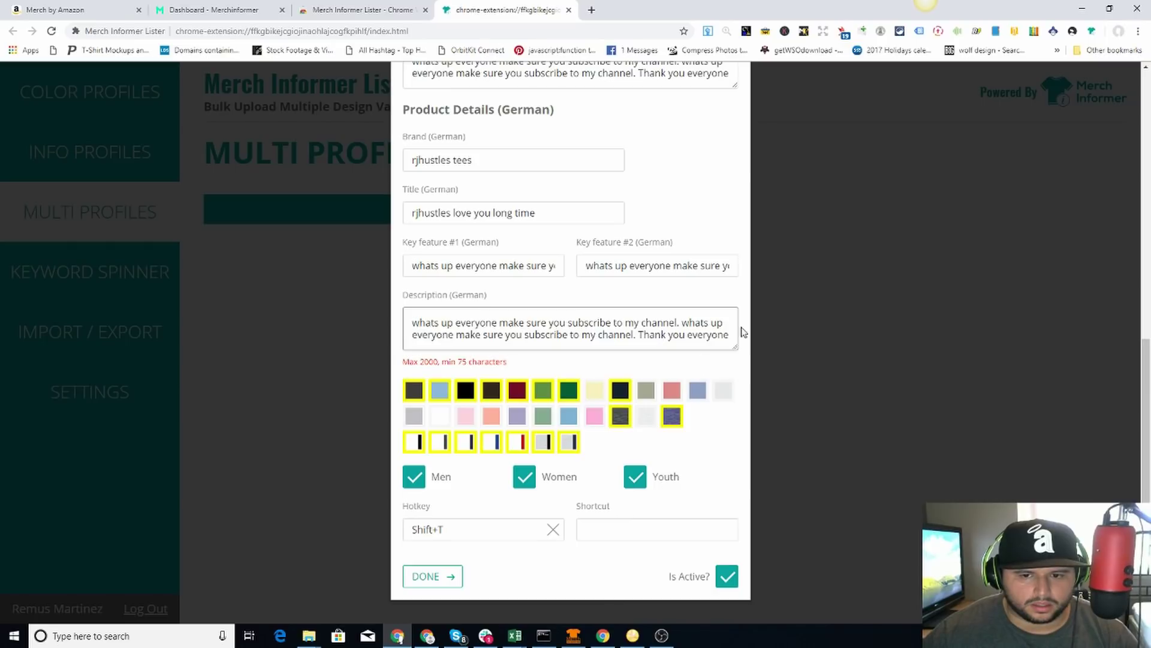
left_click(452, 584)
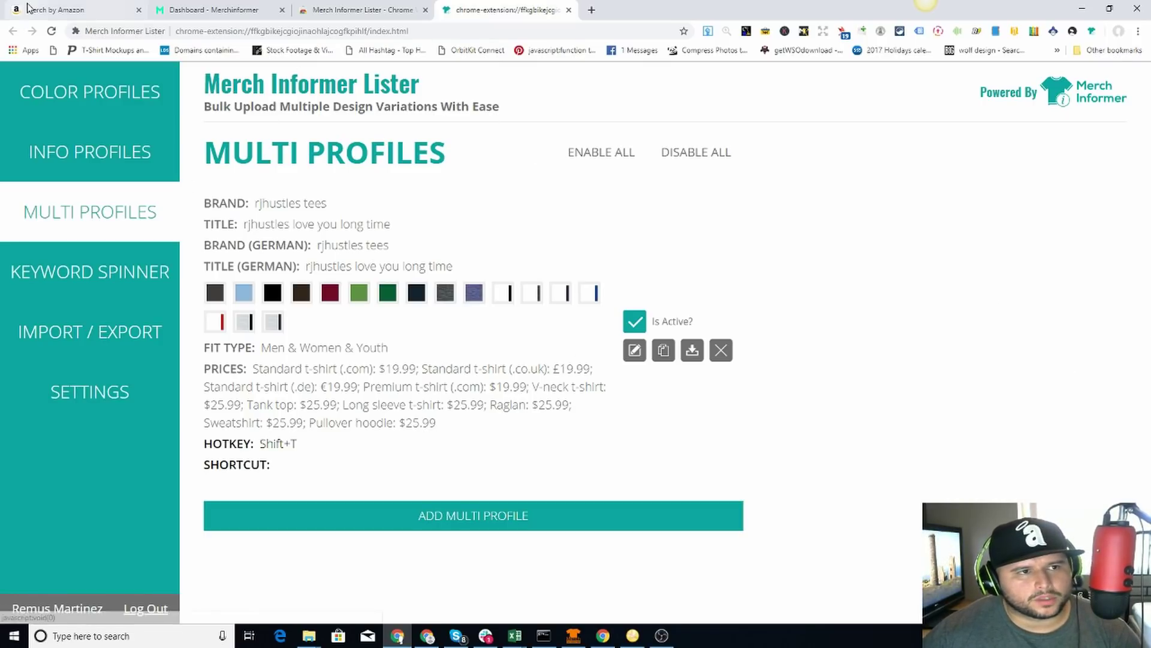
Check the saved profile's hotkey in Merch Informer Lister and return to the Merch by Amazon product creation page
left_click(51, 10)
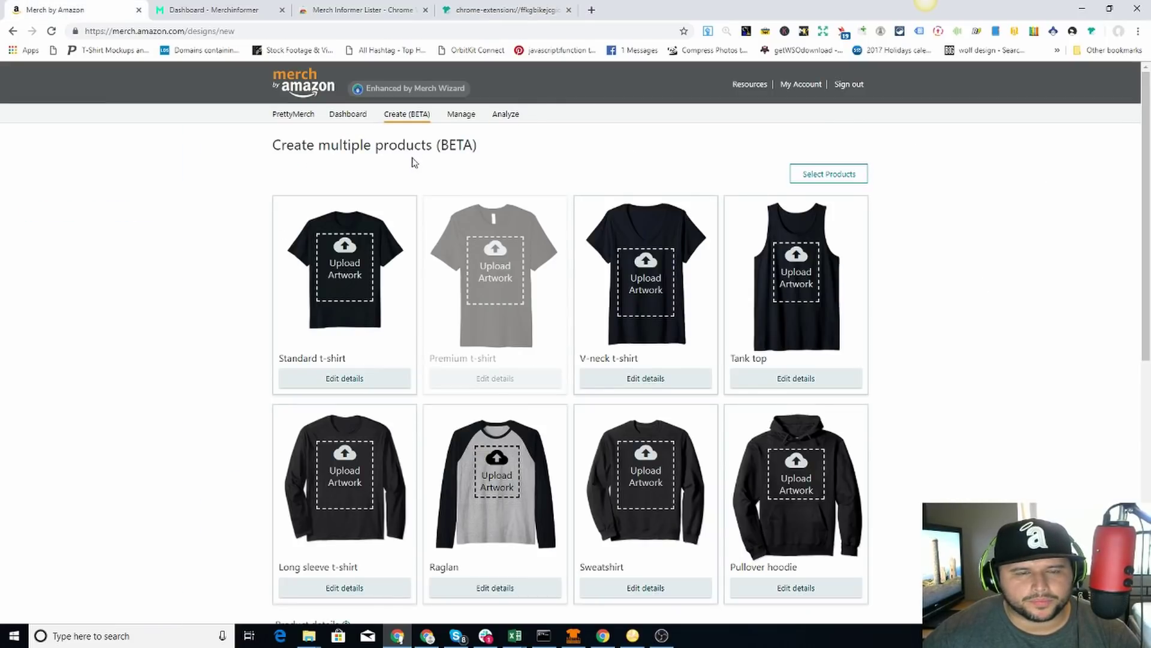
left_click(502, 7)
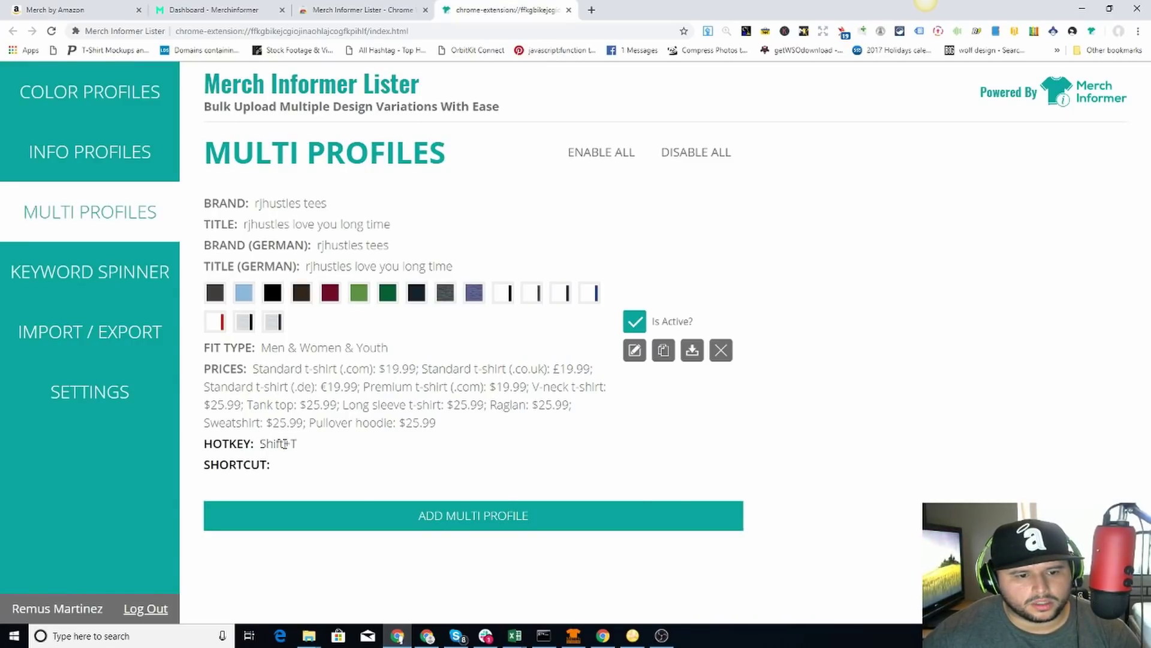
left_click(92, 11)
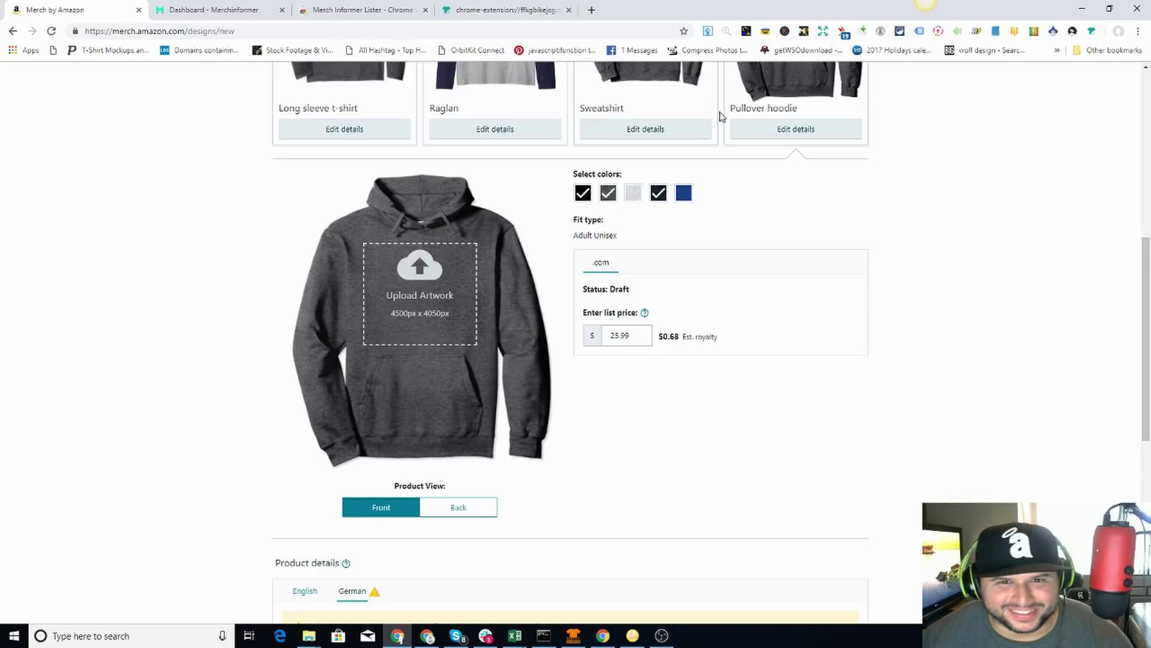
Open merchresize.com in a new browser tab and load the dirty taco design for conversion
left_click(593, 10)
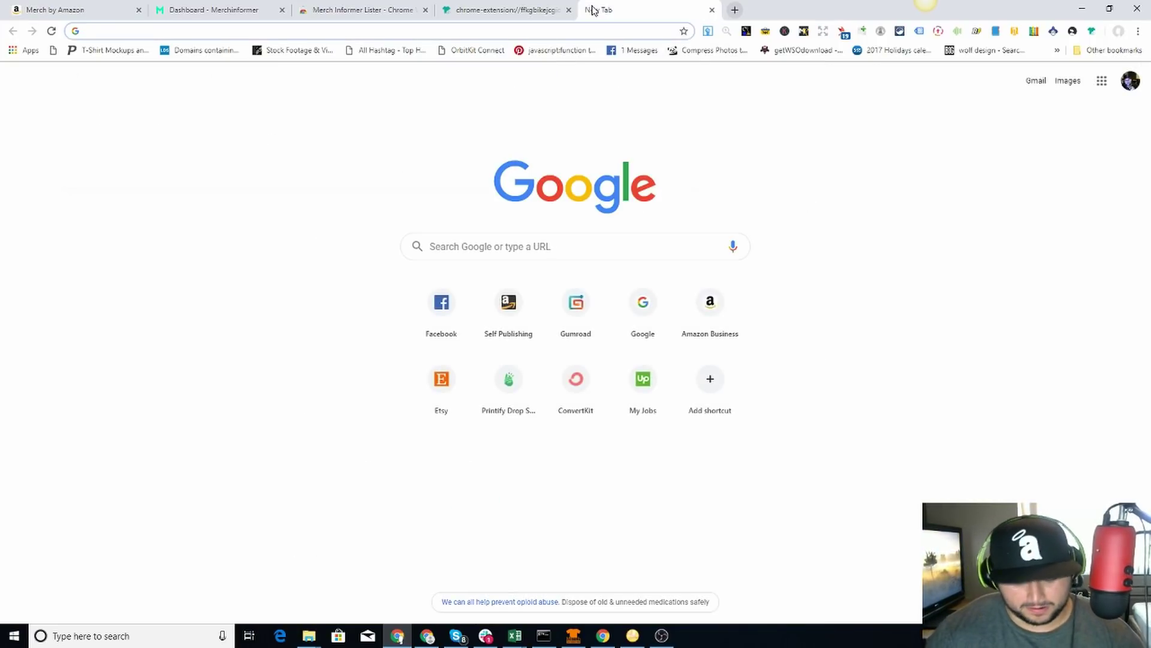
type("merchre")
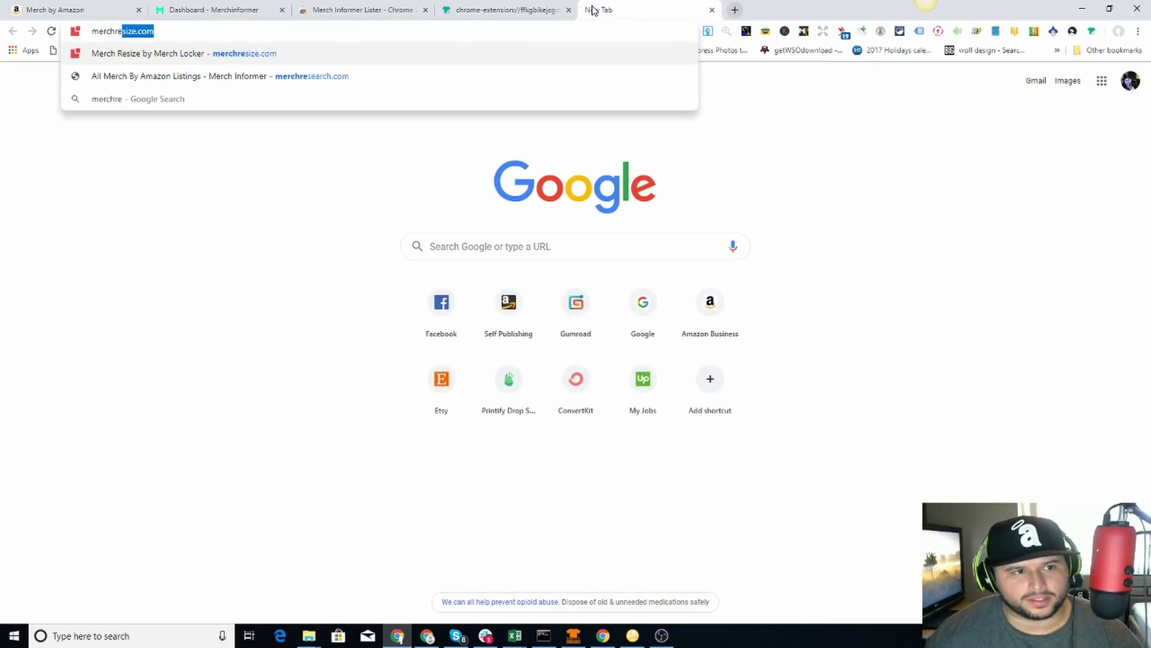
key("Return")
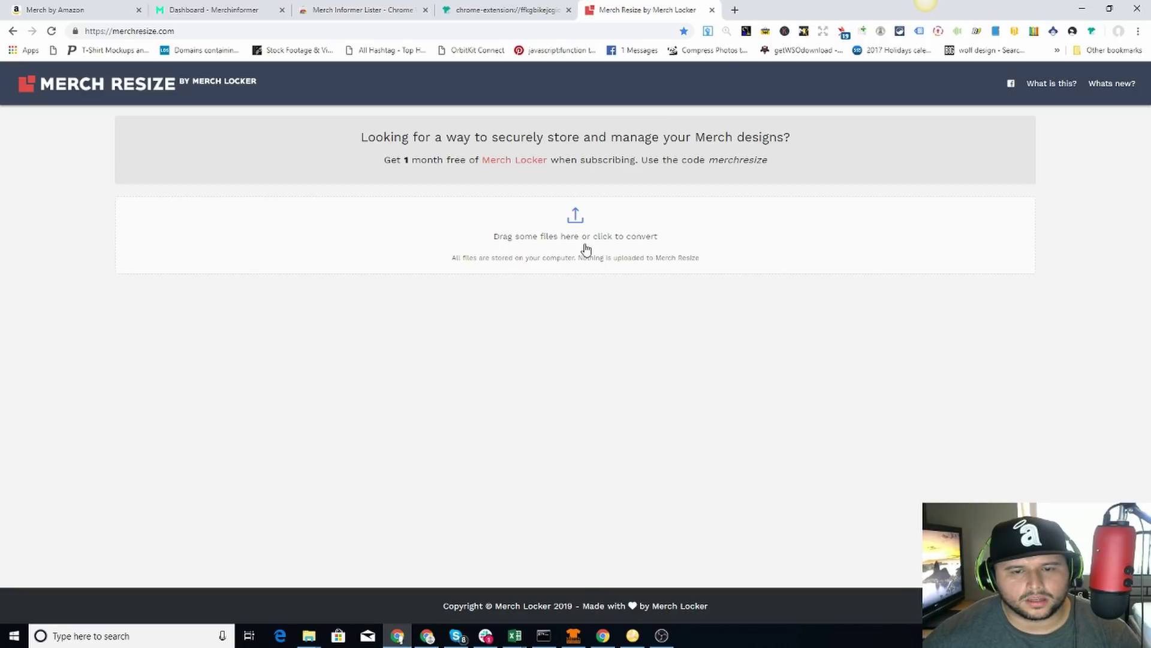
left_click(586, 248)
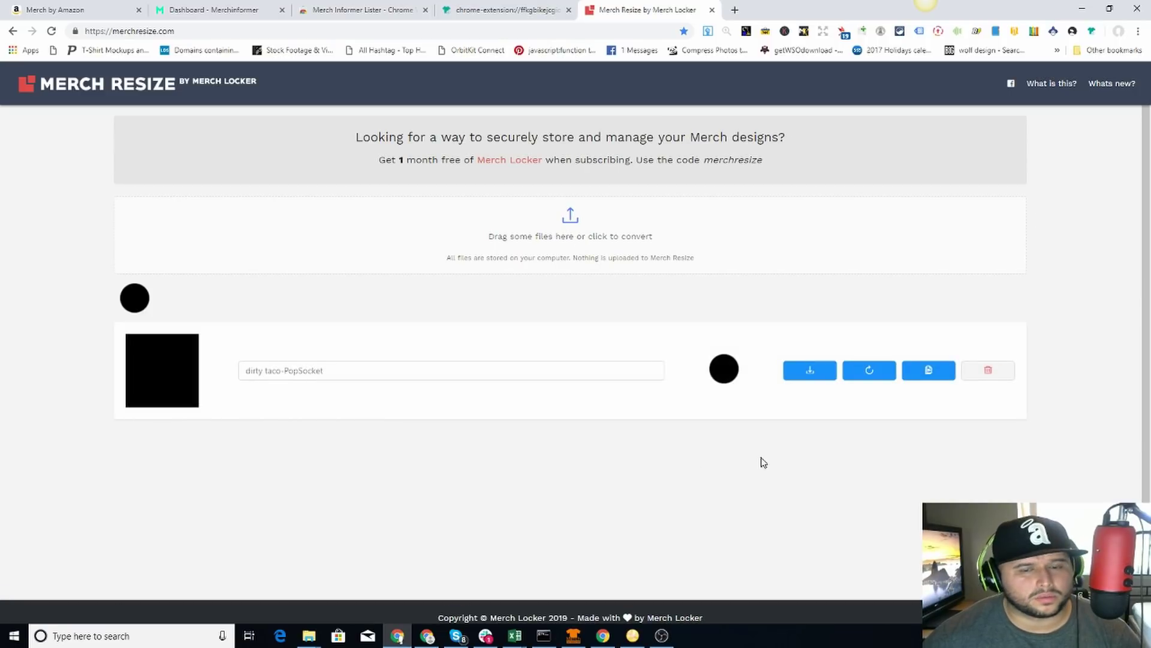
Convert the dirty taco design to the Hoodie format and download the resized image
left_click(821, 302)
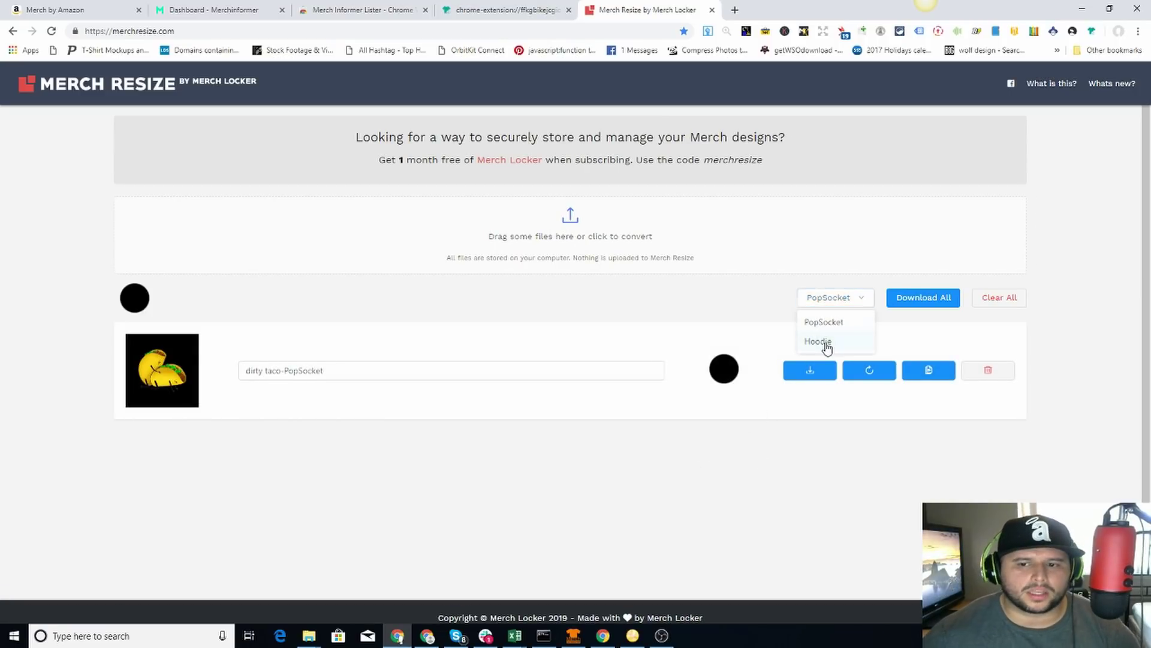
left_click(822, 343)
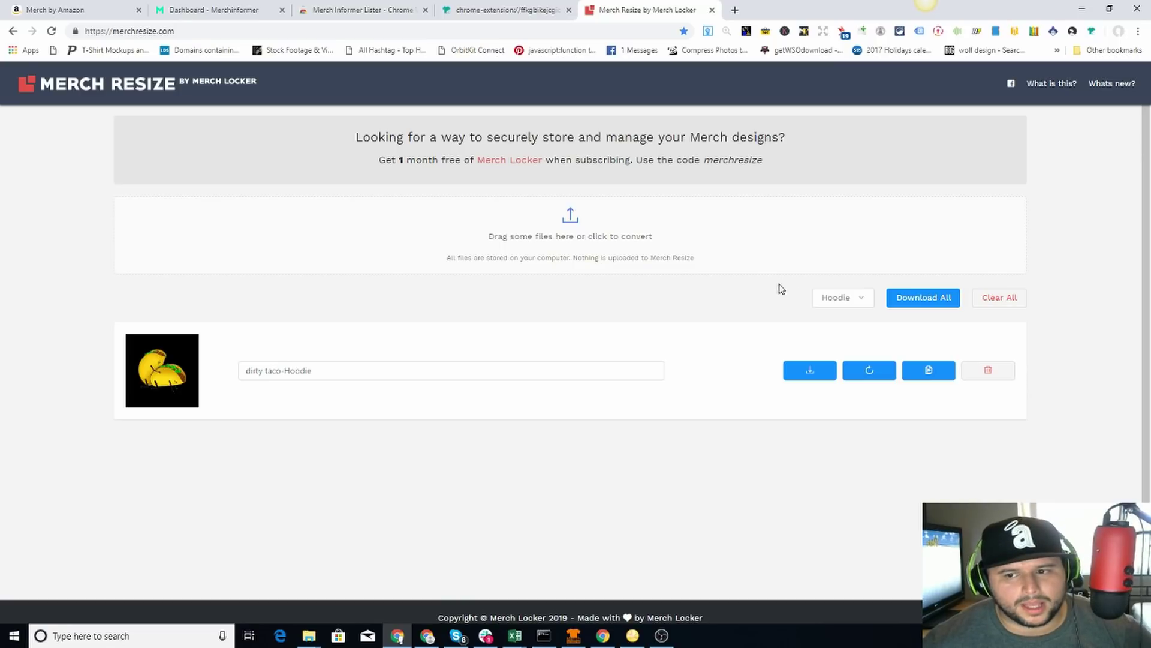
left_click(817, 303)
left_click(627, 282)
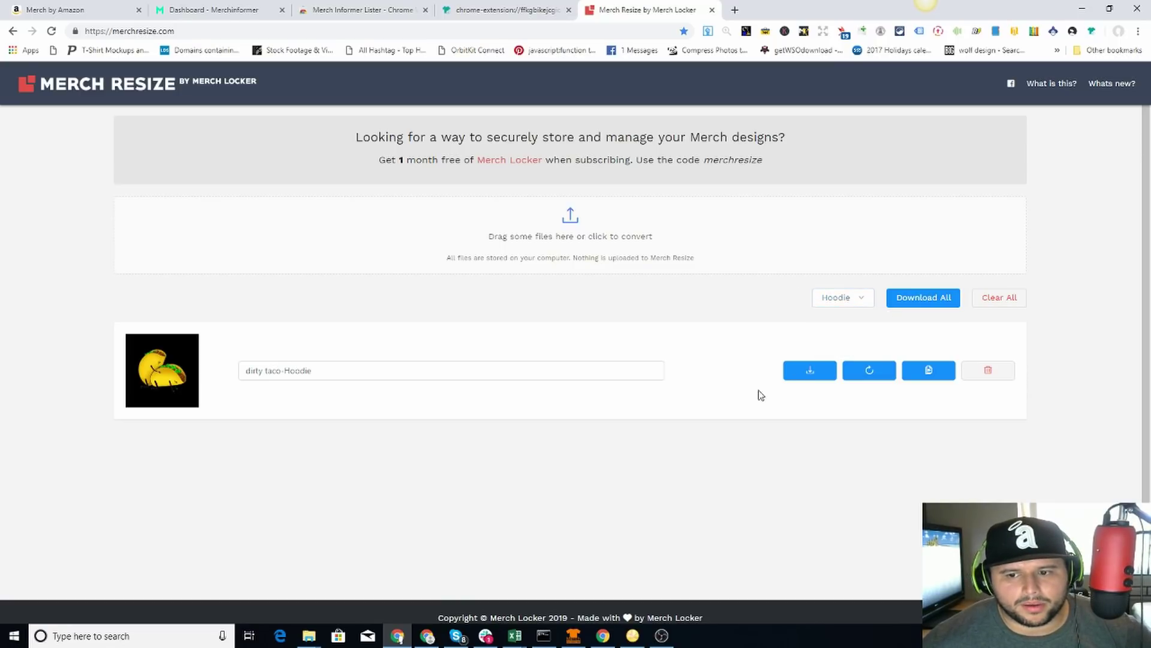
left_click(804, 377)
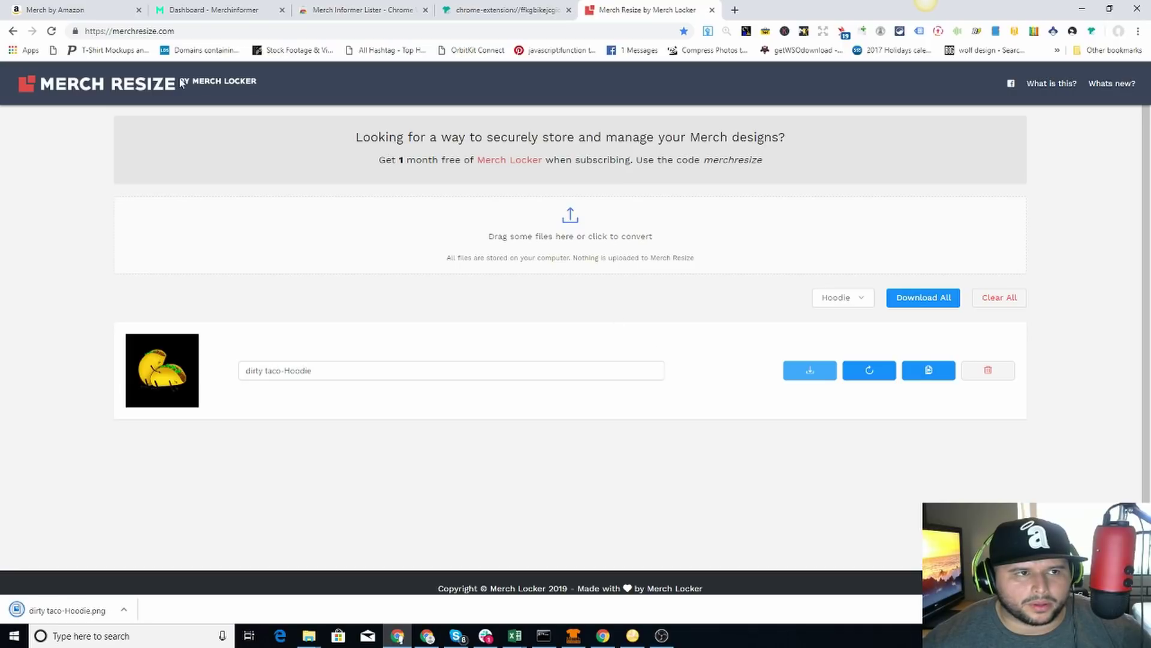
Switch to Merch by Amazon and upload dirty taco-Hoodie.png as the Pullover hoodie's front artwork
left_click(41, 9)
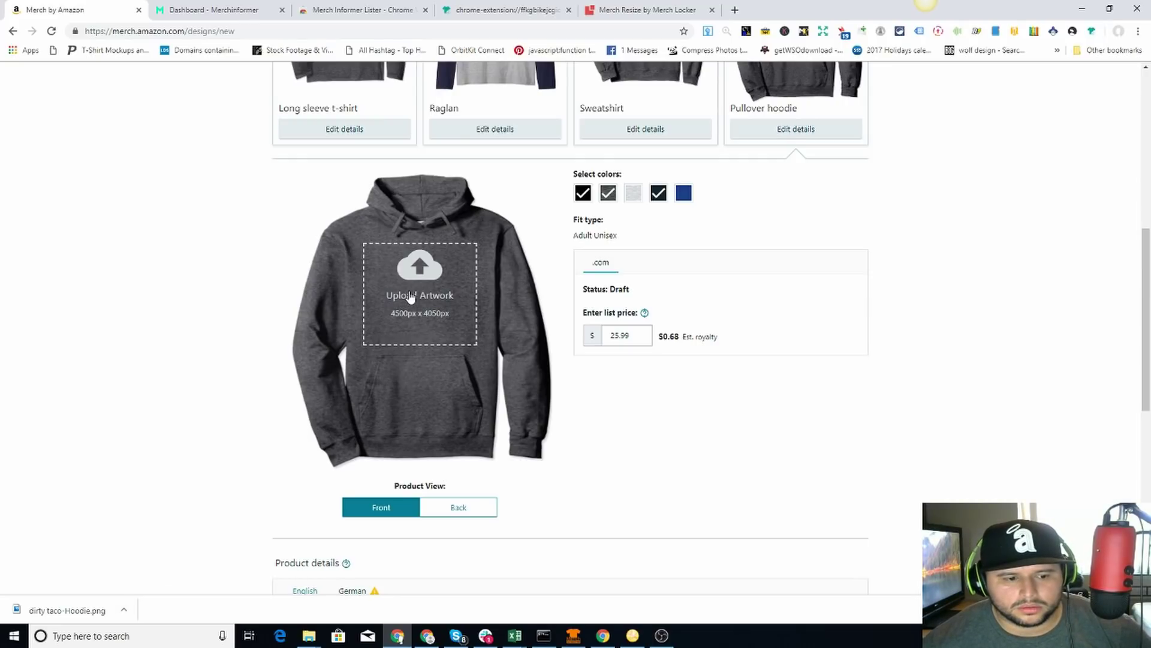
left_click_drag(54, 609, 420, 294)
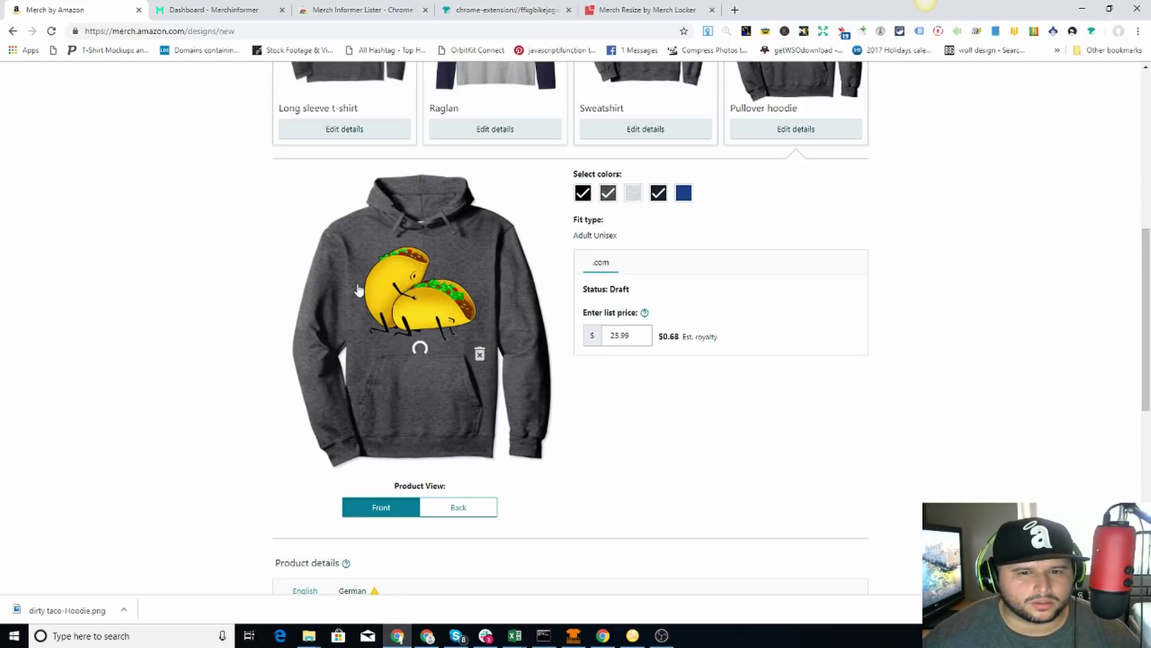
Review the taco artwork on all eight products and in the Pullover hoodie's details
scroll(487, 429, "up", 8)
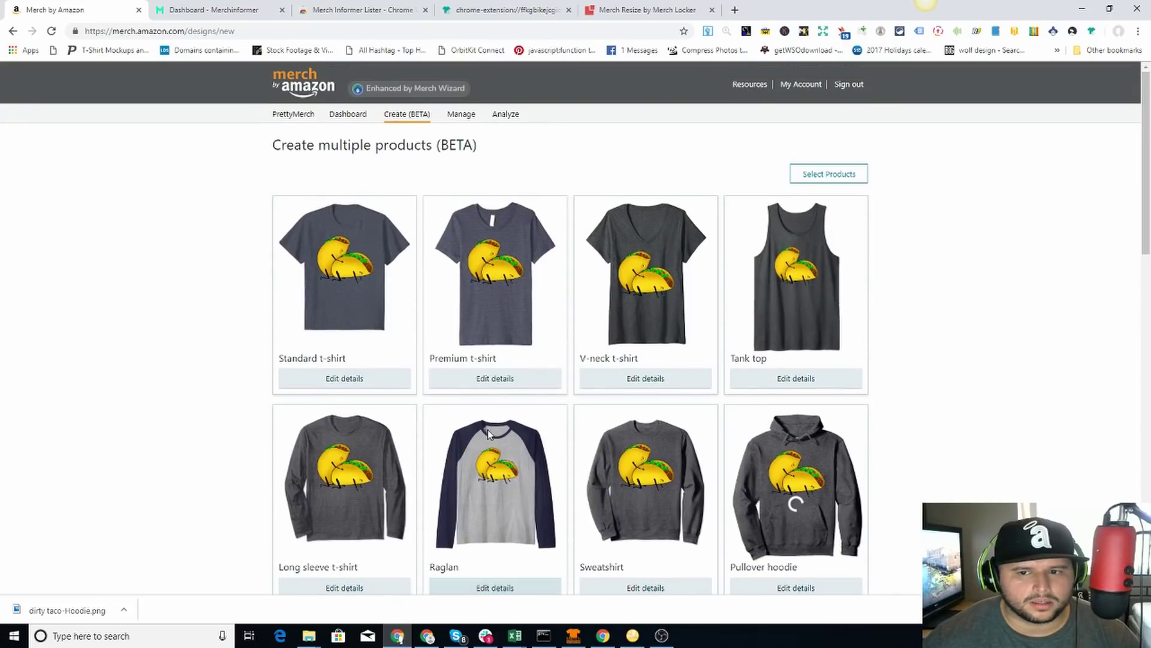
left_click(796, 587)
scroll(1025, 354, "down", 2)
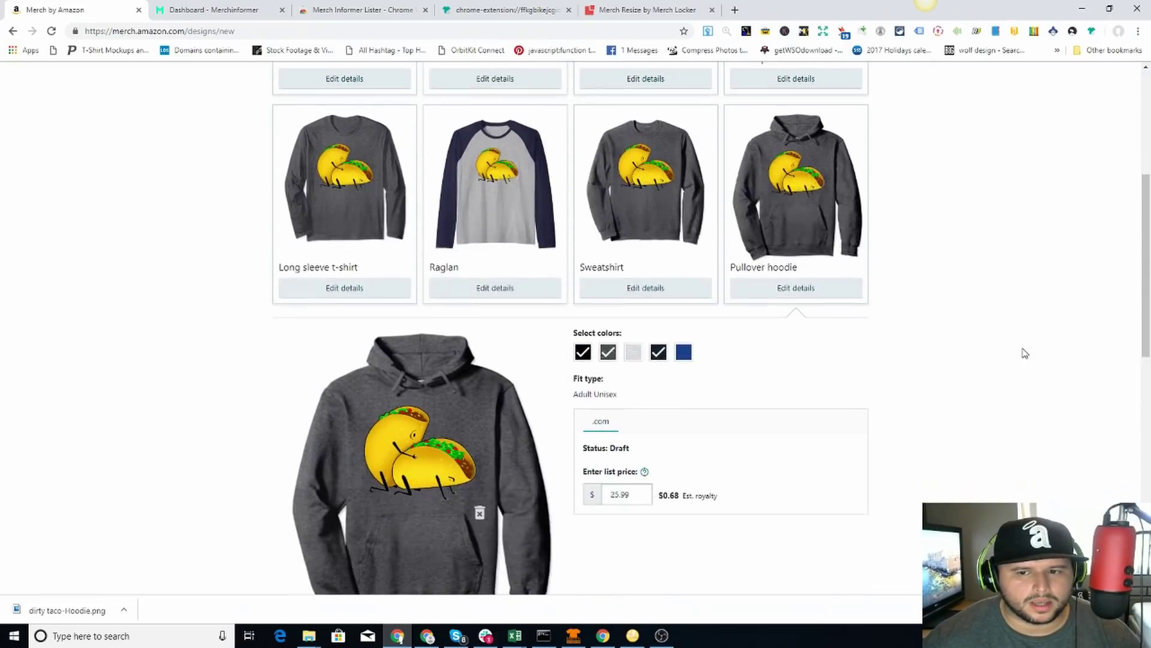
scroll(1025, 354, "up", 3)
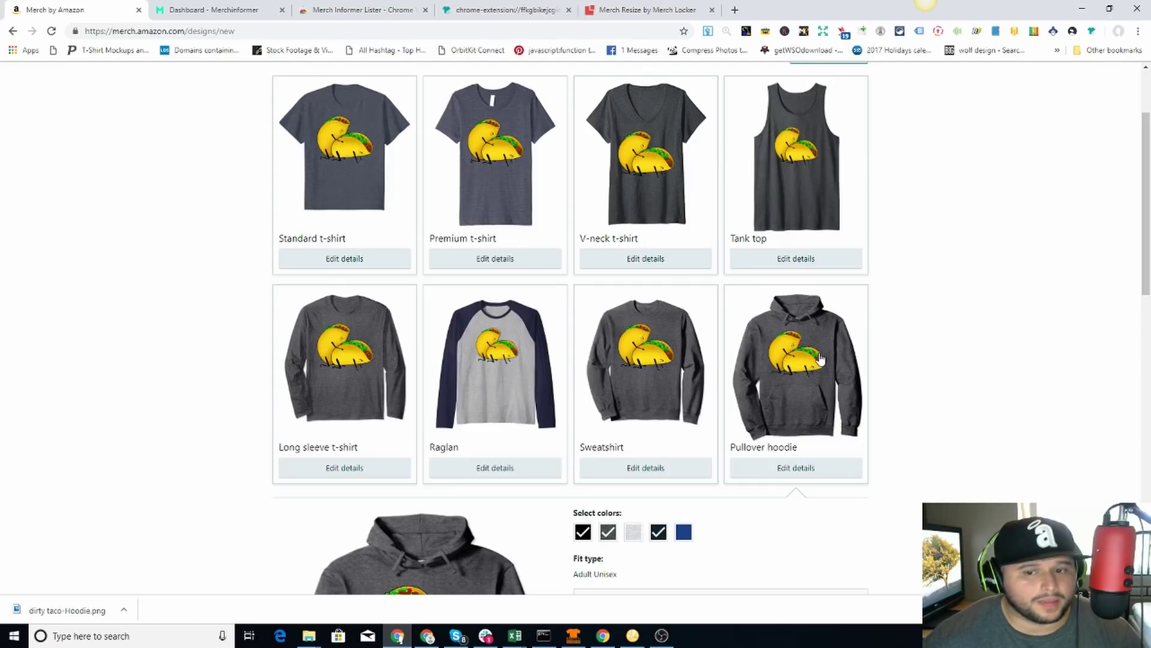
scroll(976, 406, "down", 3)
left_click(393, 459)
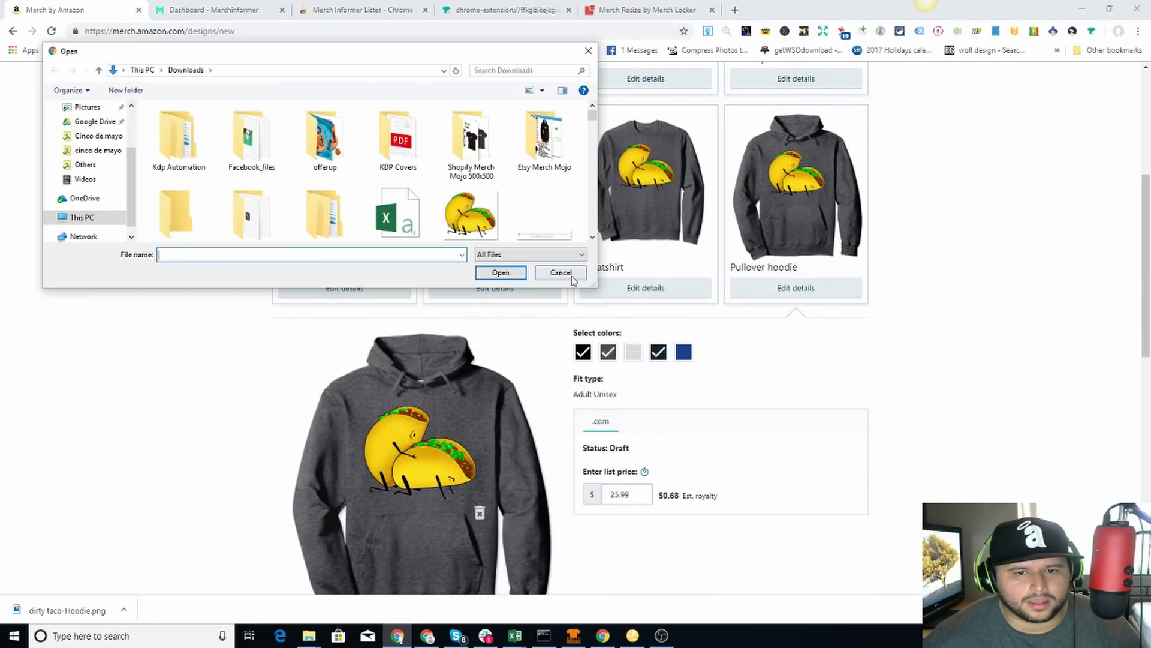
key("Escape")
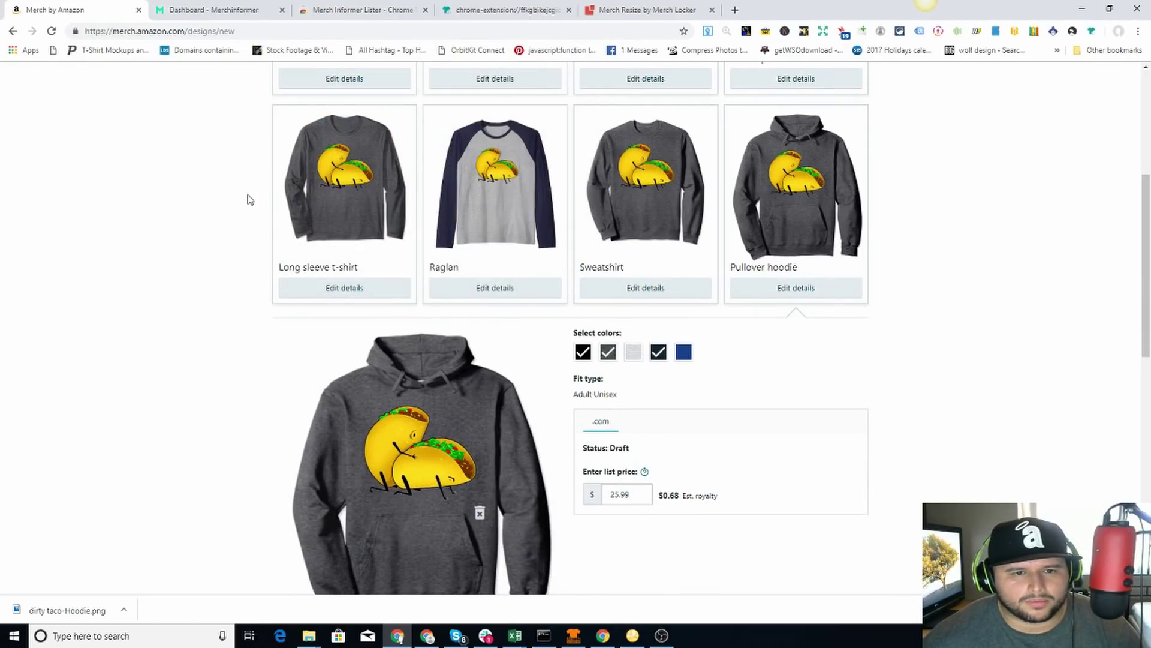
Review the German product details, then switch to the English version and check its brand, design title, key features and description
scroll(807, 432, "down", 6)
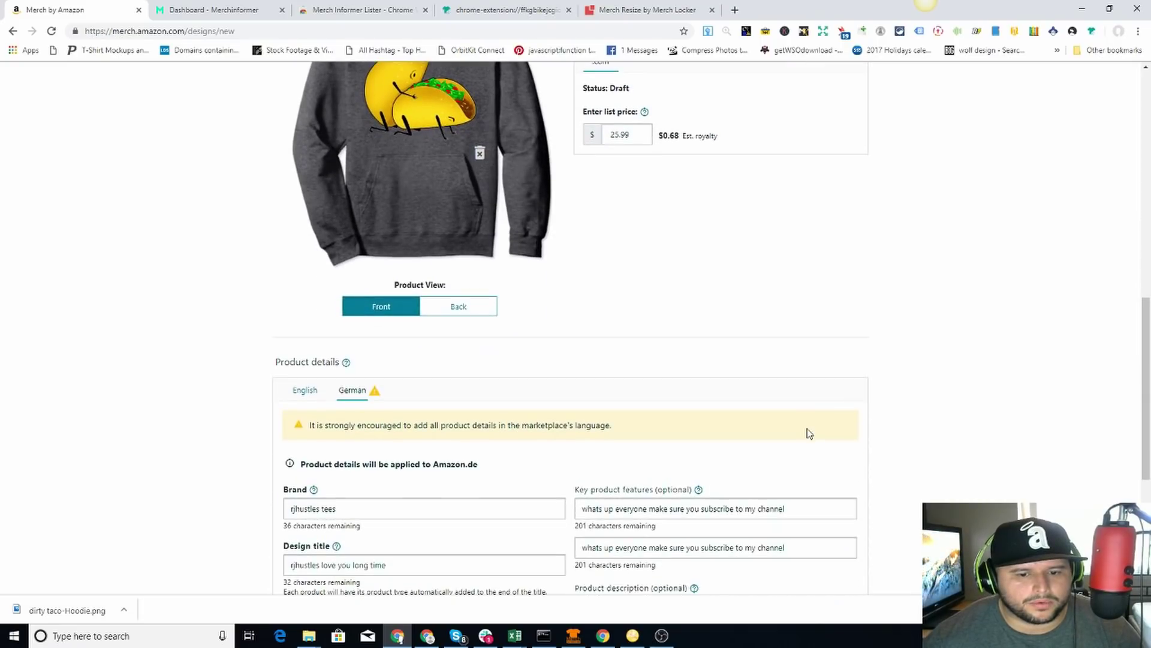
scroll(962, 418, "down", 2)
scroll(1023, 415, "down", 1)
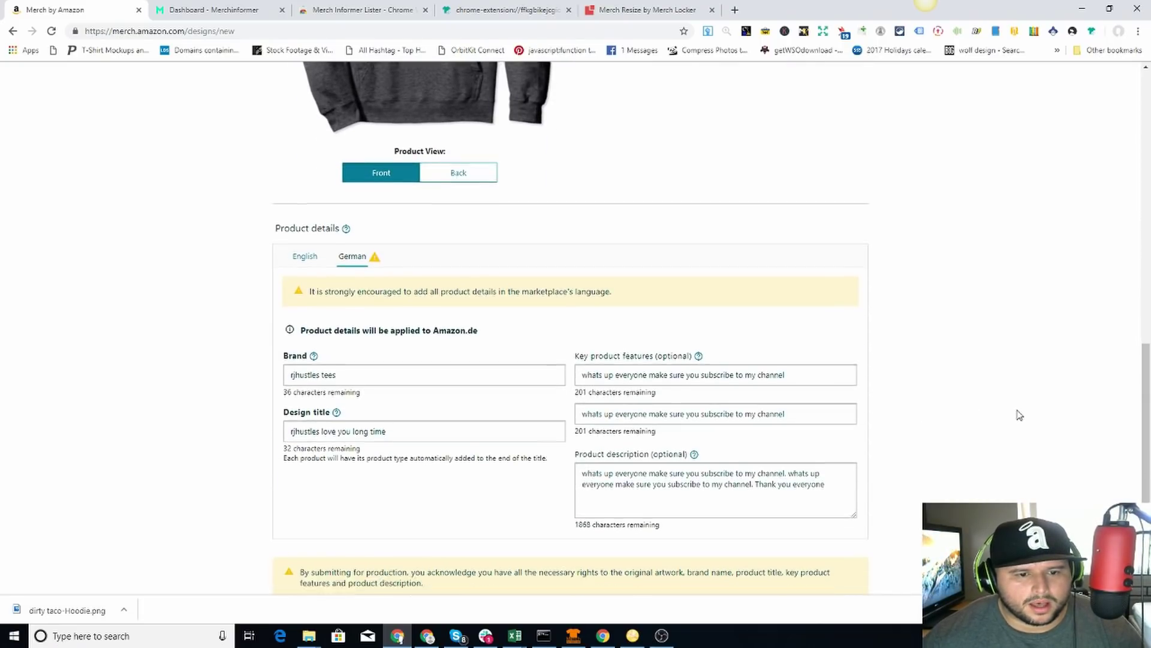
left_click(305, 211)
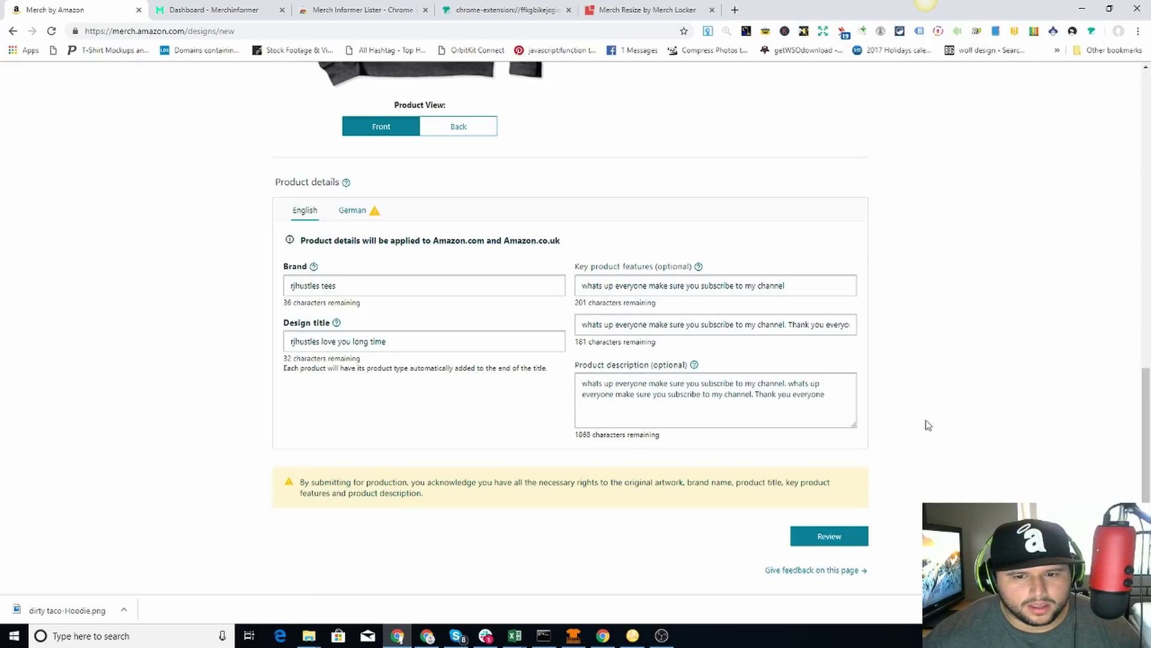
scroll(933, 418, "up", 4)
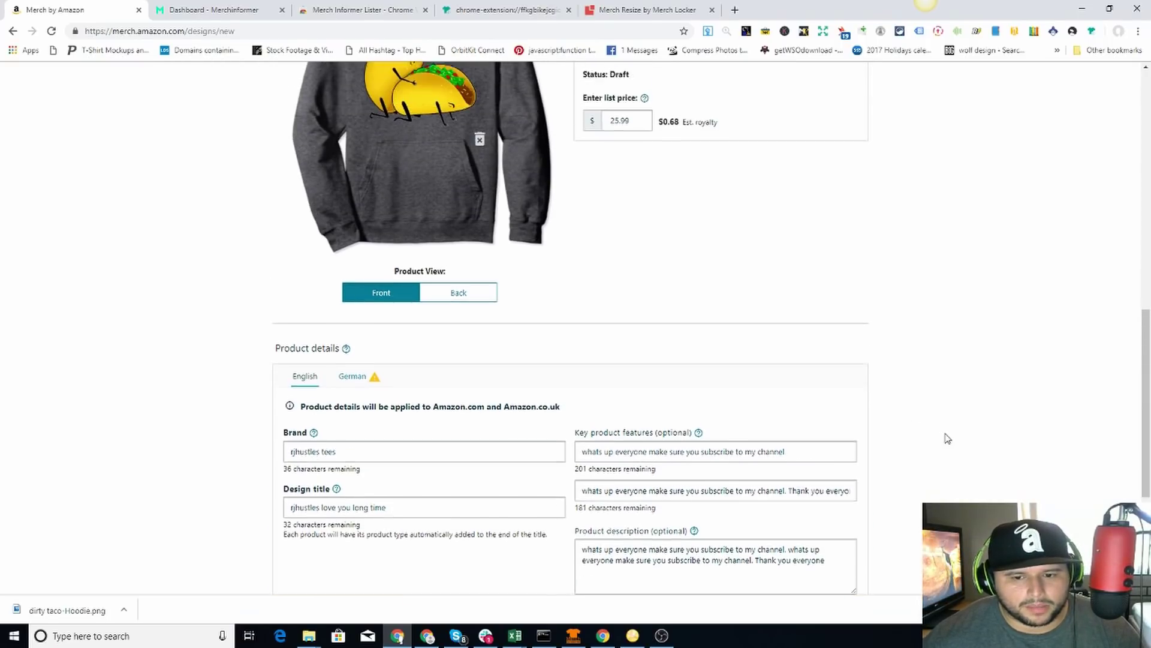
scroll(947, 438, "down", 1)
scroll(946, 438, "down", 1)
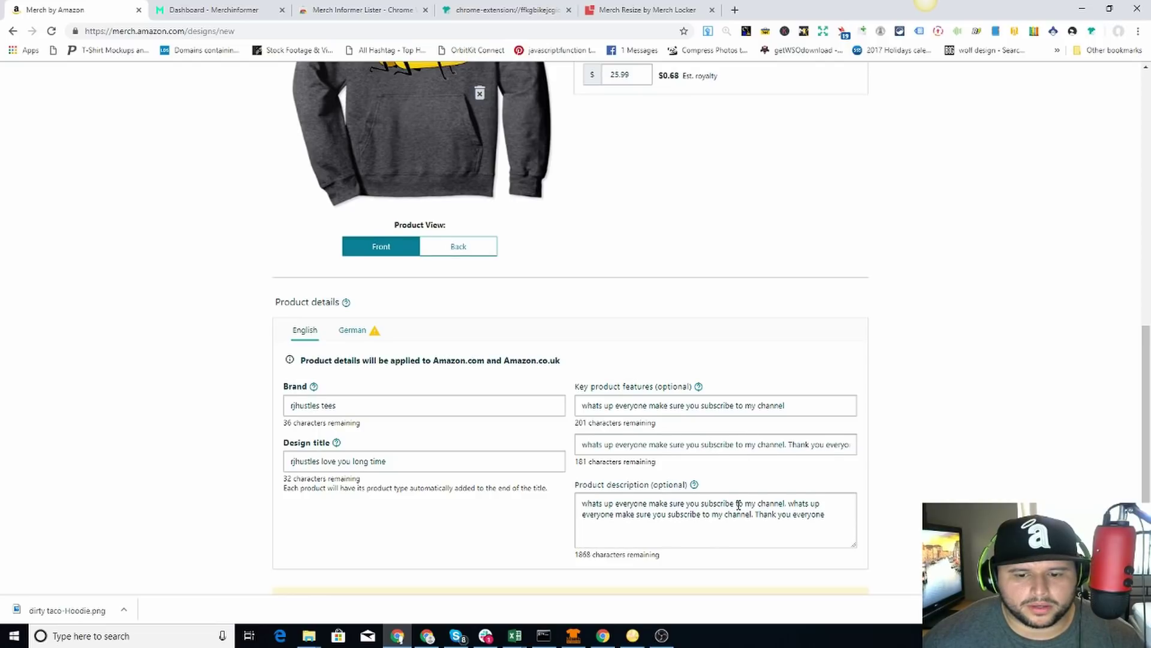
scroll(738, 505, "down", 2)
Open the Standard t-shirt's details and check its selected colors, fit types and list price
scroll(740, 506, "up", 10)
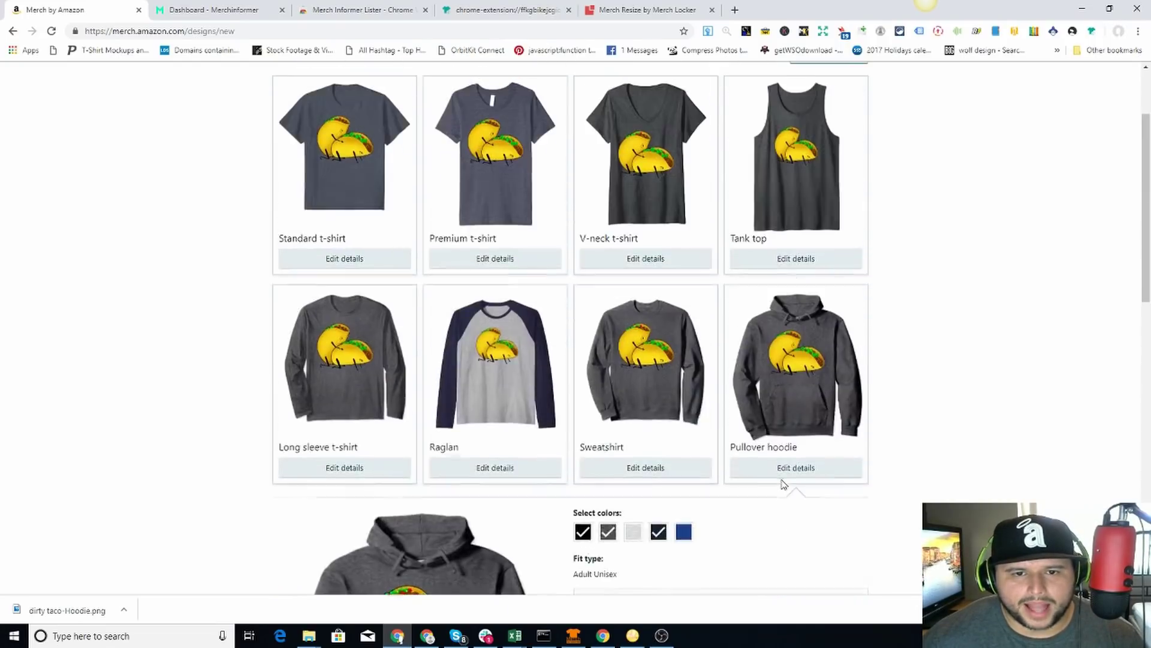
scroll(783, 484, "up", 2)
left_click(346, 379)
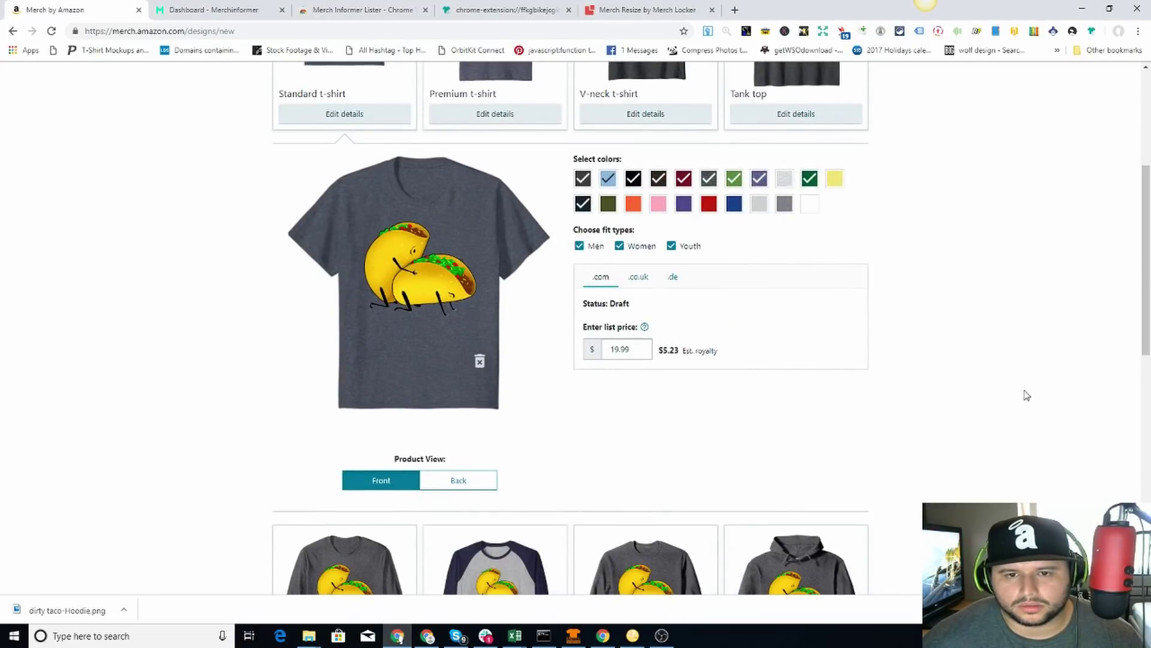
scroll(1028, 399, "up", 3)
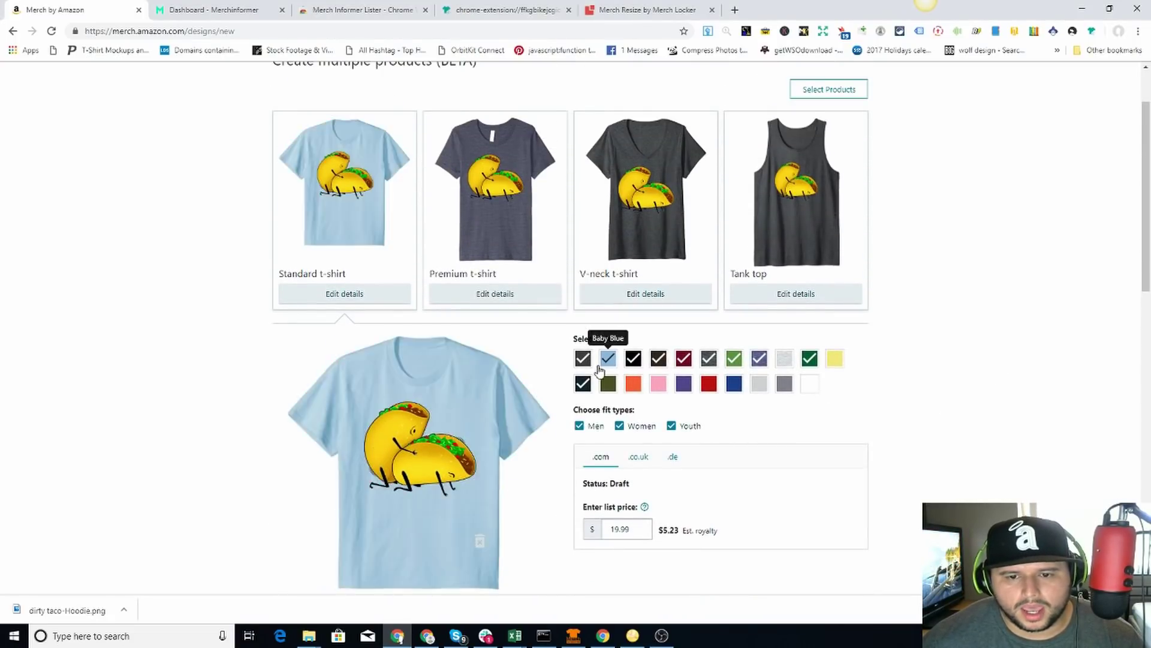